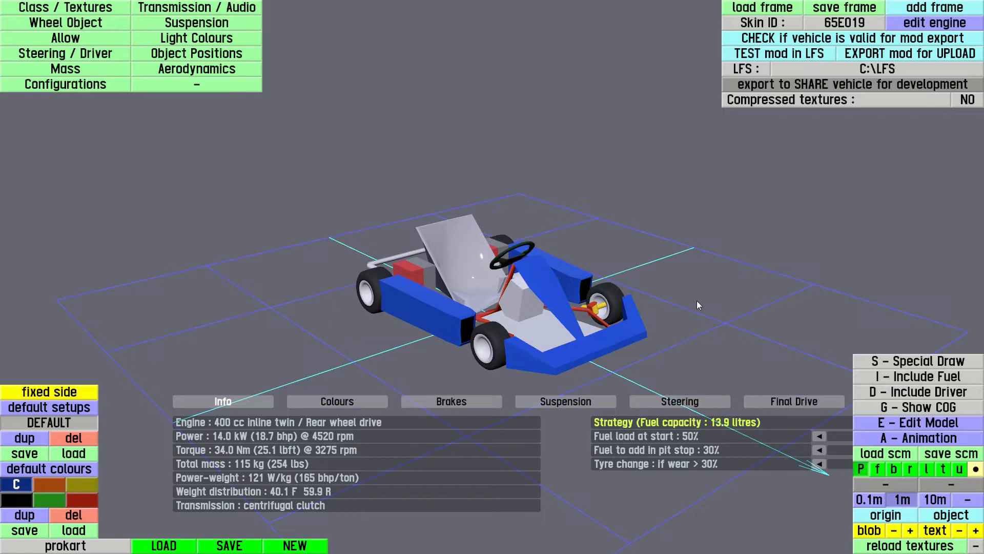
Open the animation editor for the kart and scrub through the driver's steering animation
left_click(875, 441)
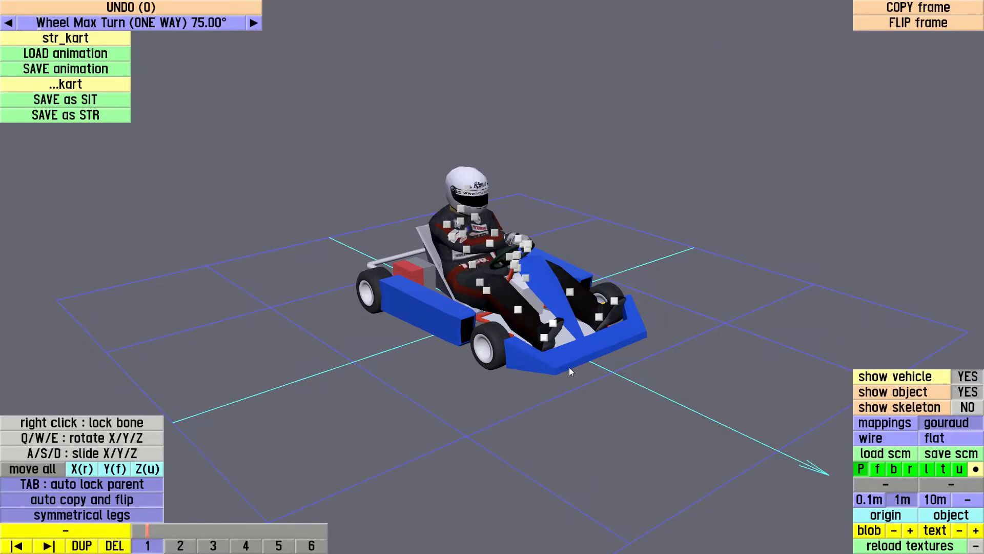
scroll(563, 358, "up", 8)
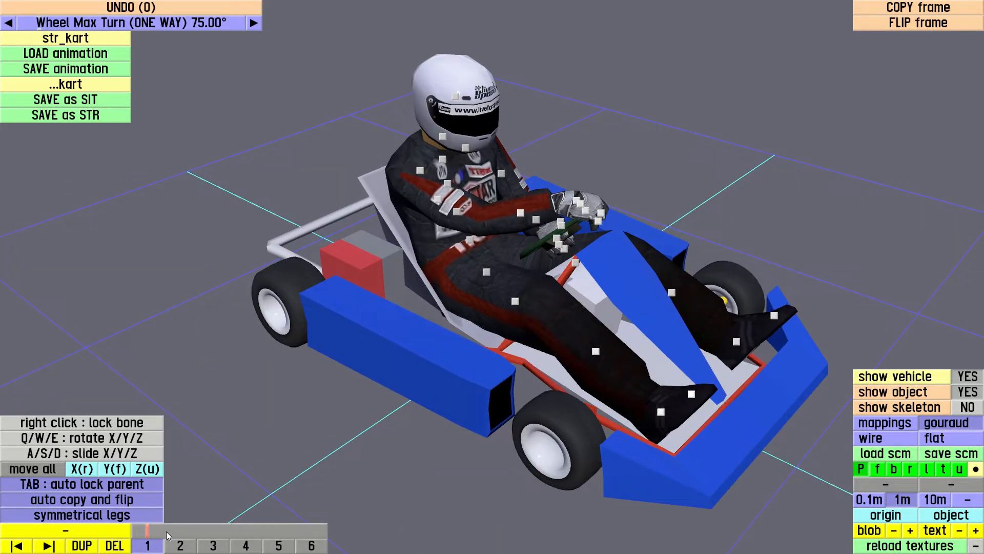
mouse_move(166, 531)
left_mouse_down()
mouse_move(320, 524)
mouse_move(177, 530)
mouse_move(303, 530)
mouse_move(184, 534)
mouse_move(298, 531)
mouse_move(283, 530)
left_mouse_up()
left_click_drag(429, 408, 150, 494)
Step through frames 1 to 6 of the steering animation to examine the driver's pose in each
left_click(153, 546)
left_click(177, 547)
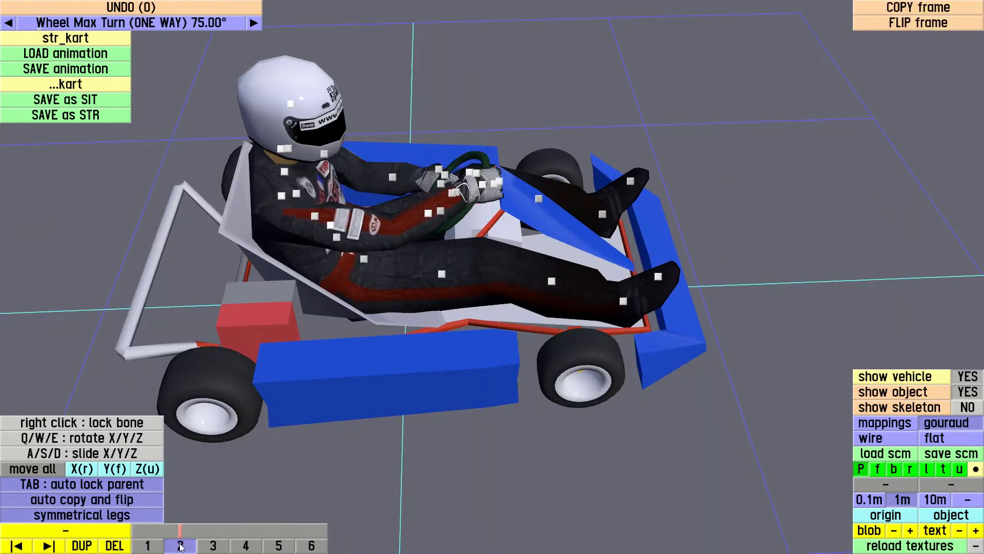
left_click(211, 546)
left_click(245, 547)
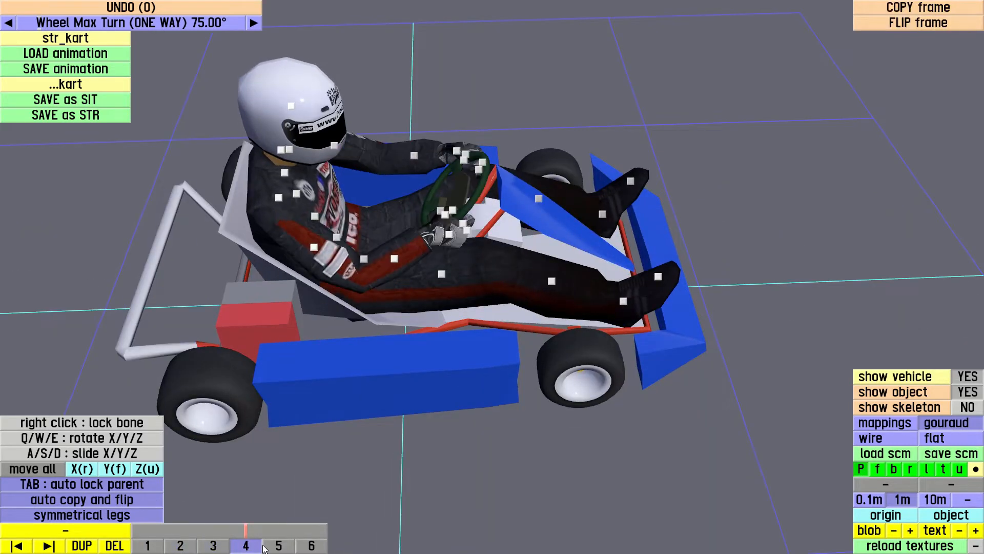
left_click(278, 547)
left_click(310, 547)
left_click_drag(500, 404, 462, 450)
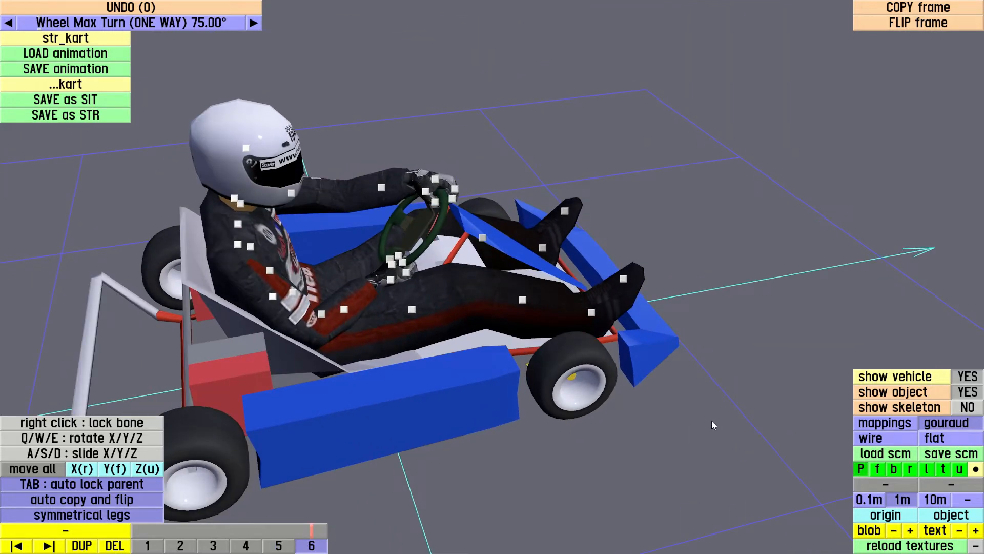
Hide the driver object, show its skeleton instead, and inspect the bones from several sides
left_click(968, 392)
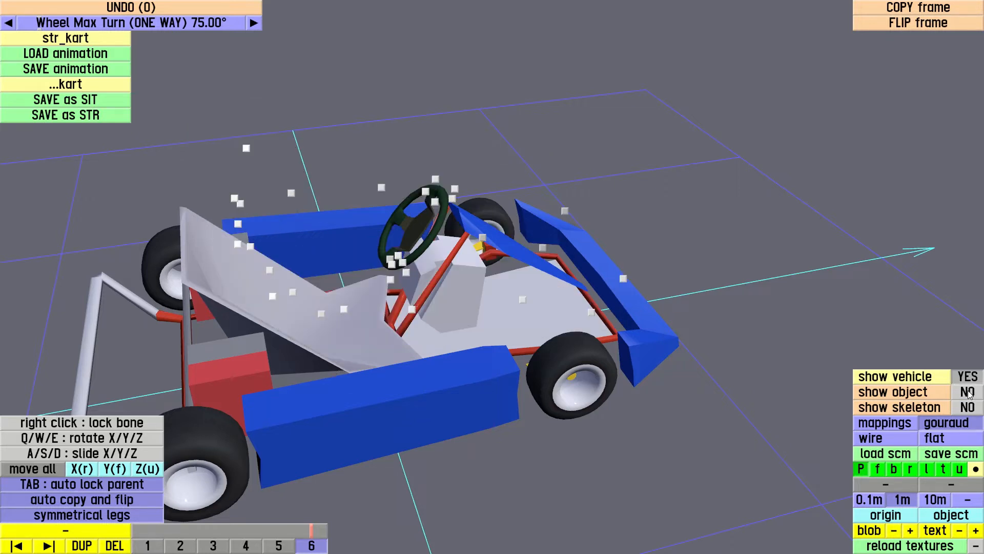
left_click(968, 408)
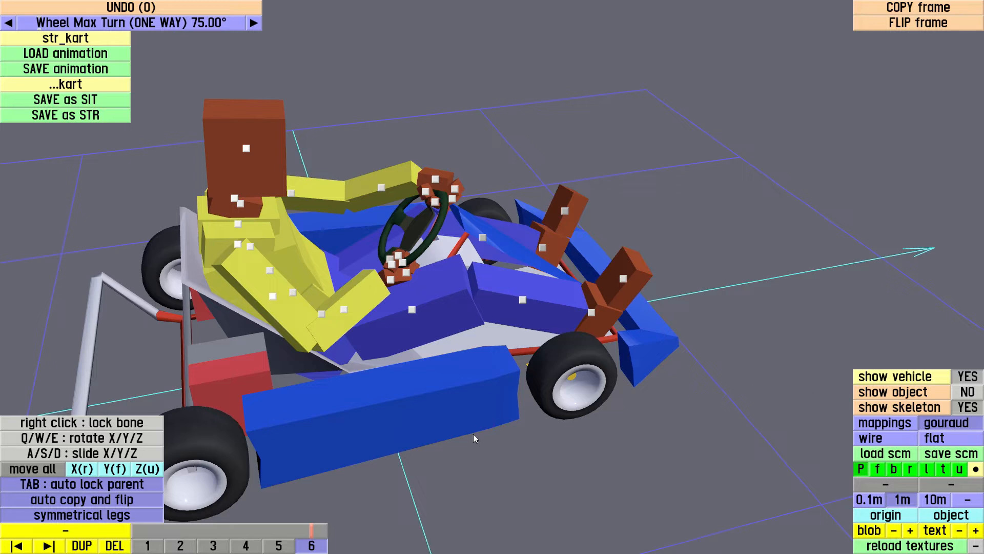
left_click_drag(472, 434, 680, 426)
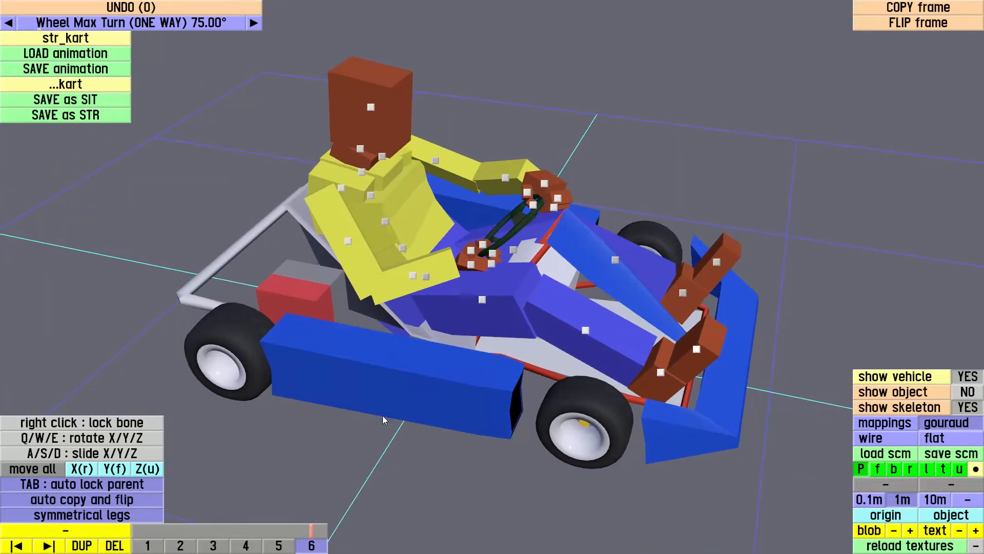
left_click_drag(406, 396, 349, 386)
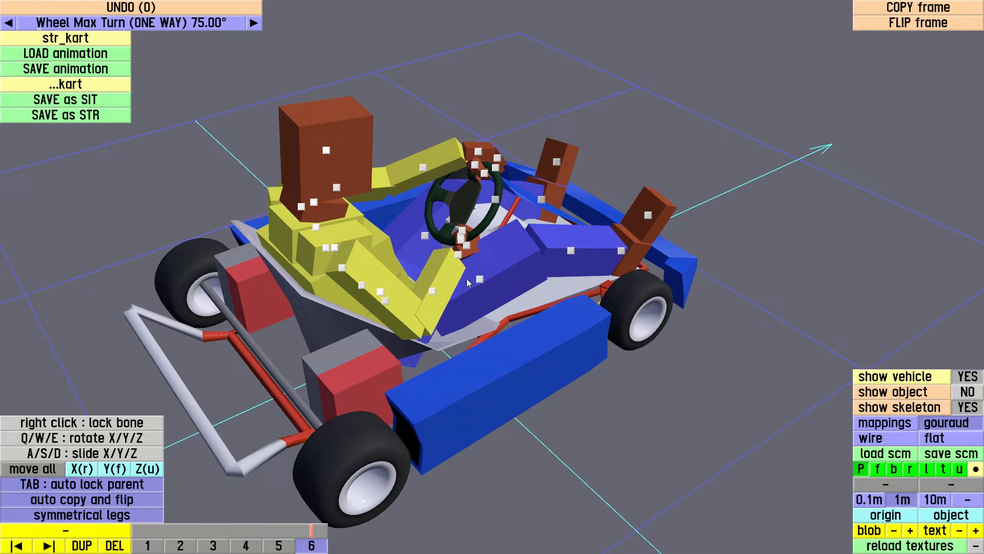
Rotate the driver's right forearm bone about its X axis in frame 6
left_click(432, 291)
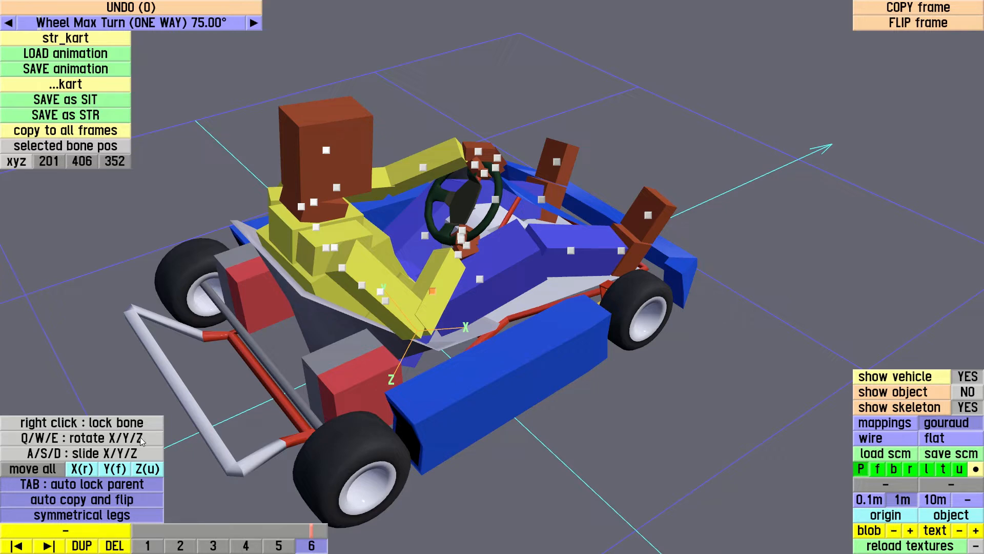
left_click_drag(510, 391, 453, 367)
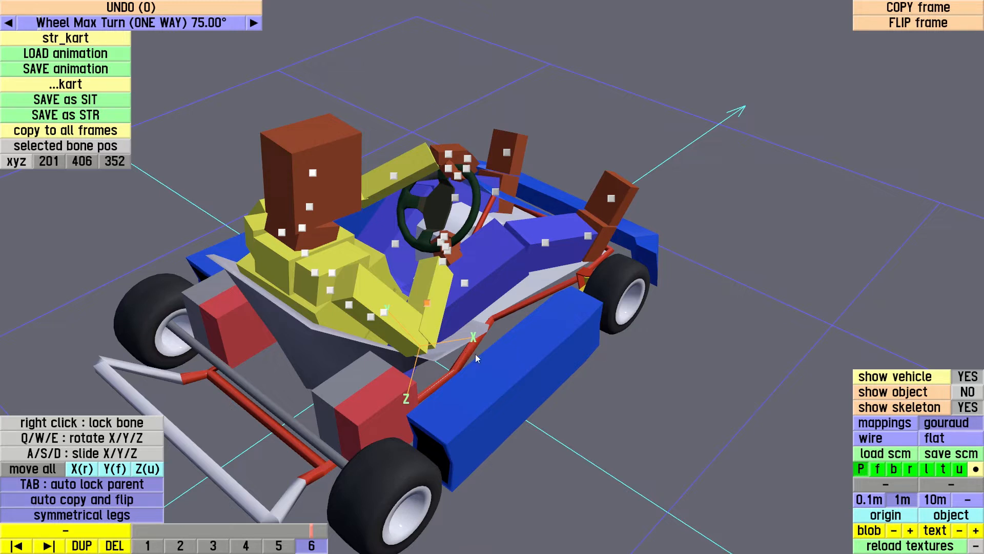
key("q")
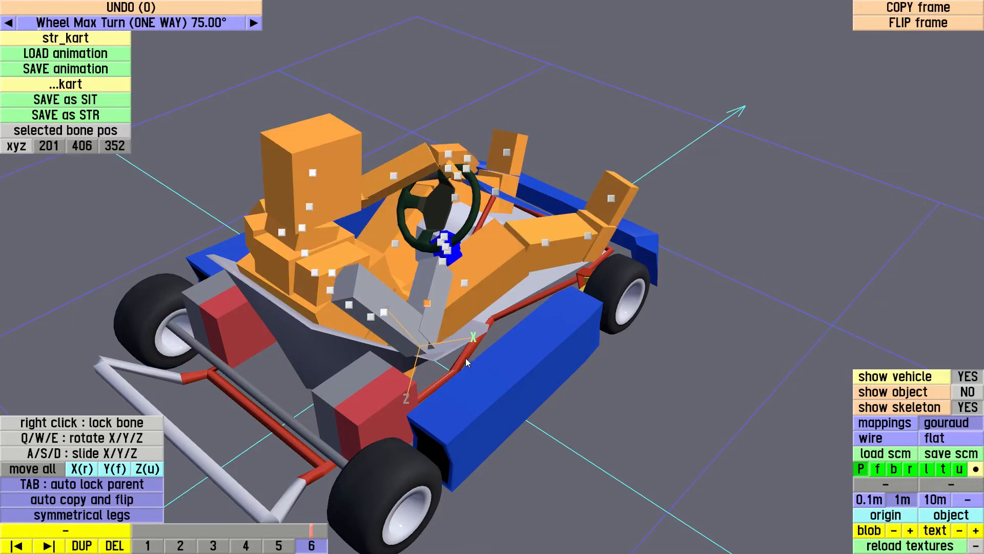
mouse_move(529, 386)
left_mouse_down()
mouse_move(474, 386)
mouse_move(645, 380)
mouse_move(586, 380)
left_mouse_up()
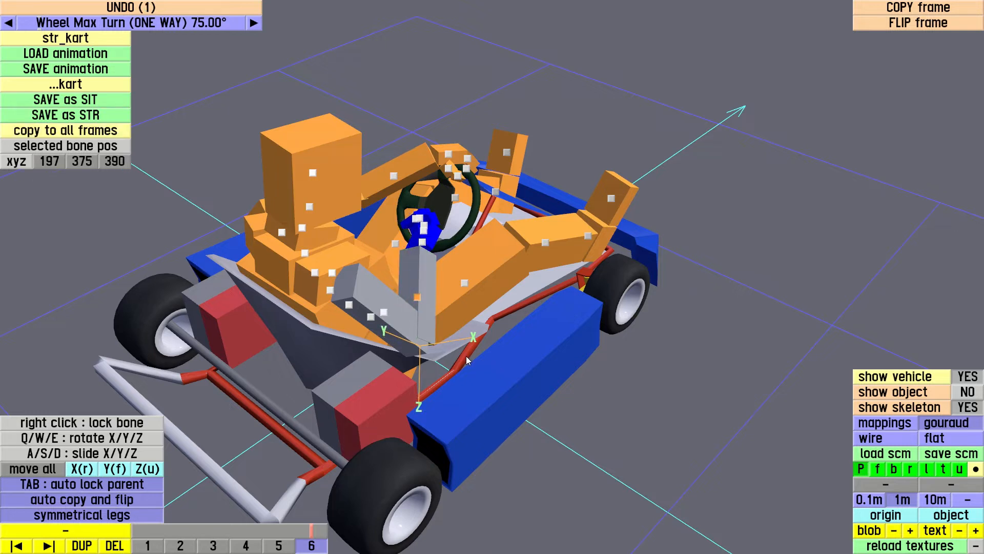
Rotate the driver's right upper arm and forearm outward in frame 6, and scrub the animation back to frame 5
left_click(385, 315)
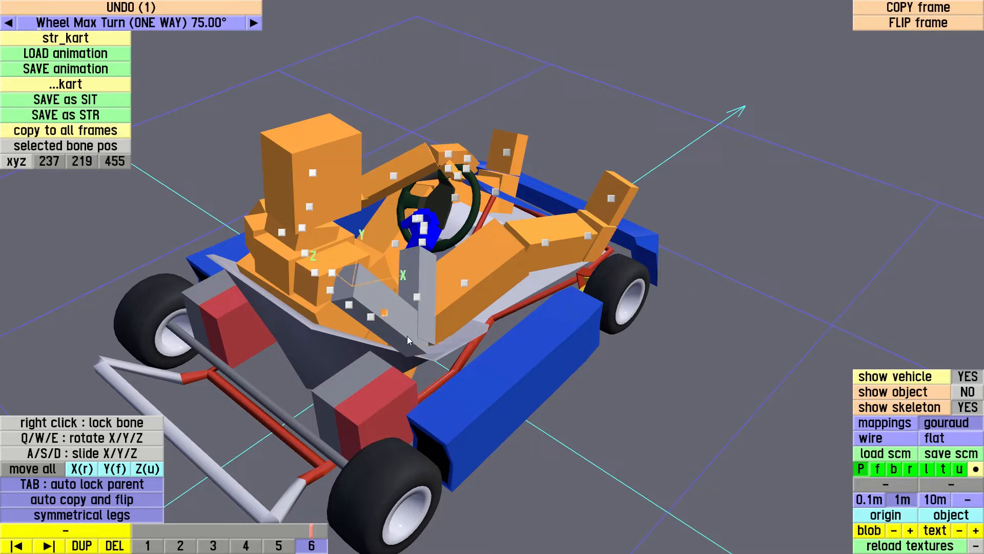
left_click_drag(410, 338, 359, 297)
left_click_drag(278, 346, 820, 299)
left_click_drag(471, 226, 193, 307)
left_click_drag(457, 294, 326, 464)
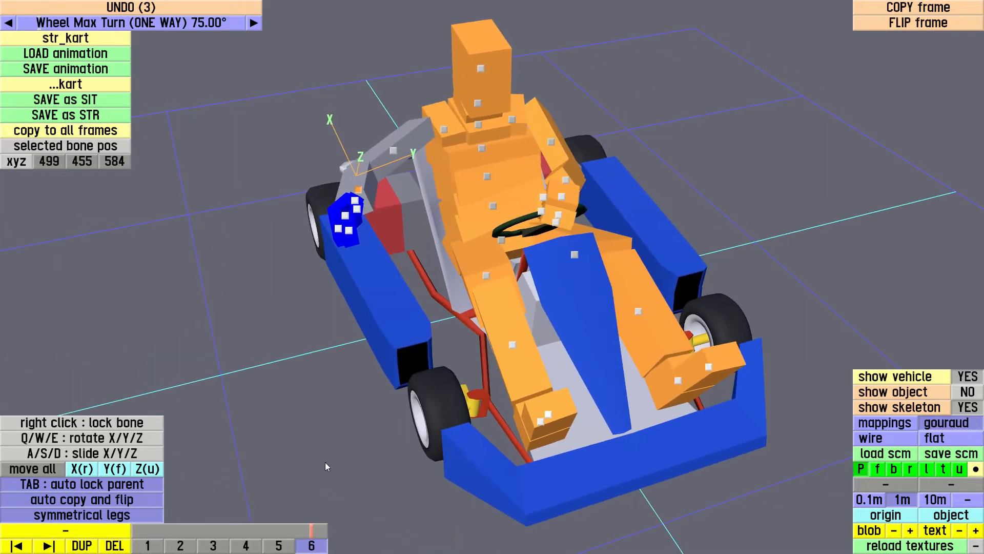
left_click(314, 536)
mouse_move(314, 535)
left_mouse_down()
mouse_move(149, 535)
mouse_move(328, 535)
mouse_move(276, 534)
left_mouse_up()
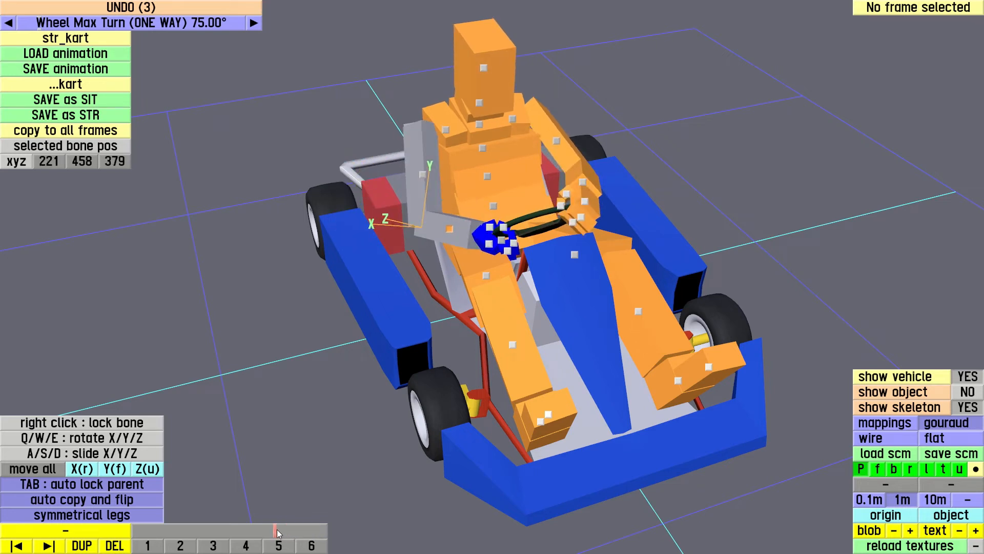
Rotate the right thigh bone outward and back inward about its Y axis in frame 3, and exit the animation editor without saving
left_click(214, 546)
left_click(487, 277)
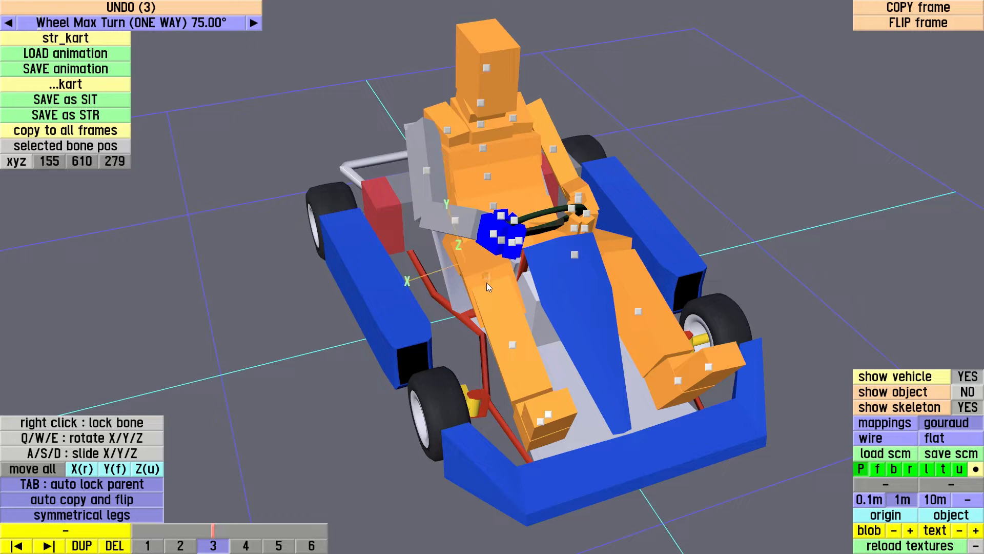
middle_click_drag(482, 306, 405, 322)
key("w")
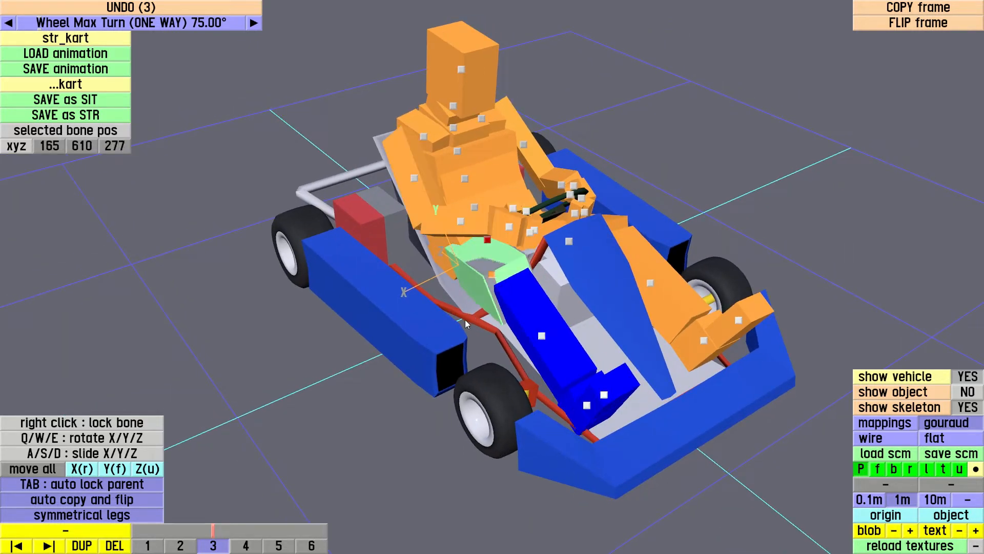
left_click(438, 325)
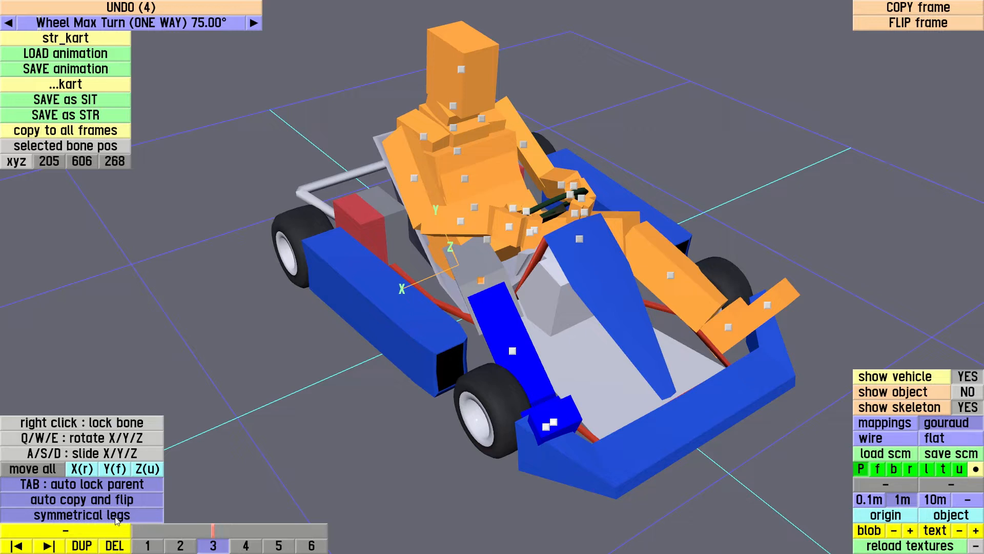
left_click(415, 344)
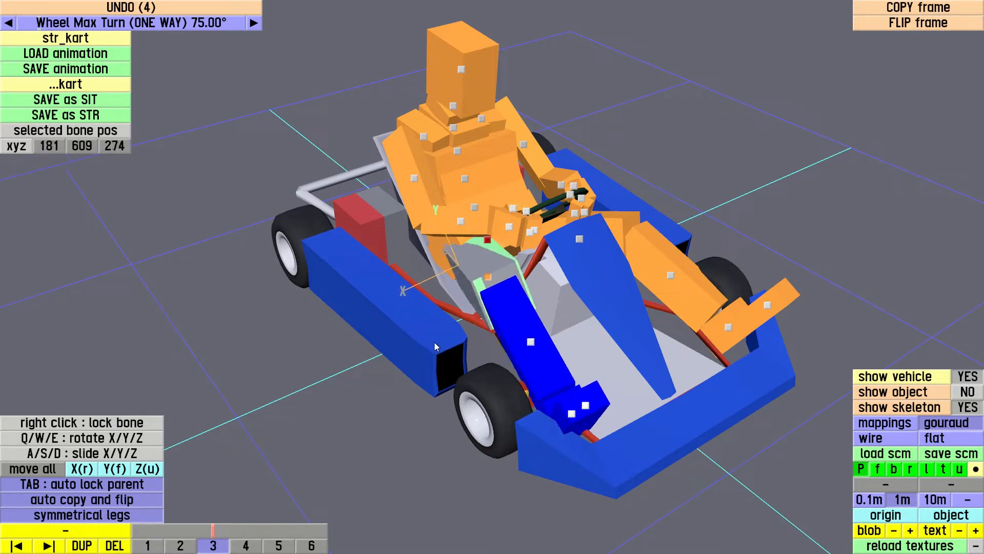
left_click(454, 344)
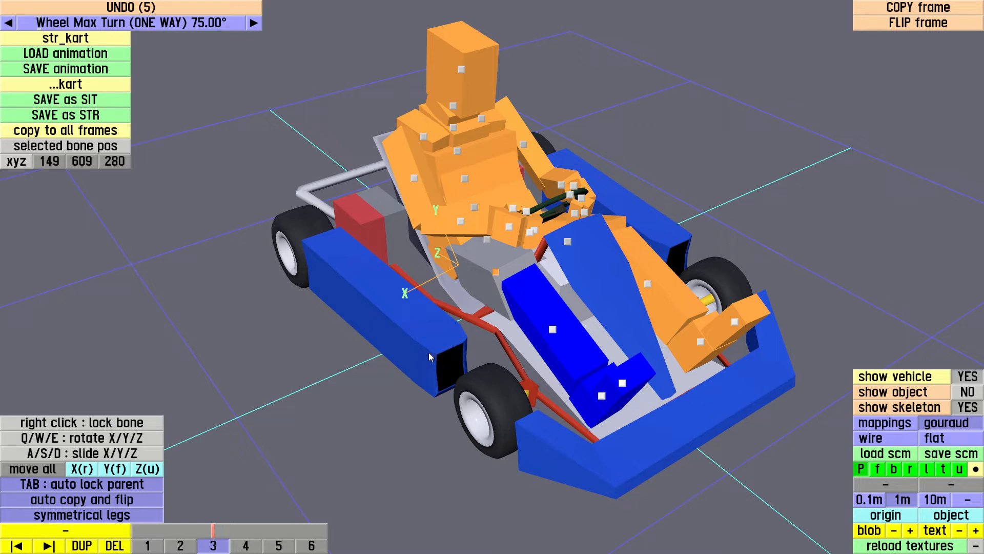
key("Escape")
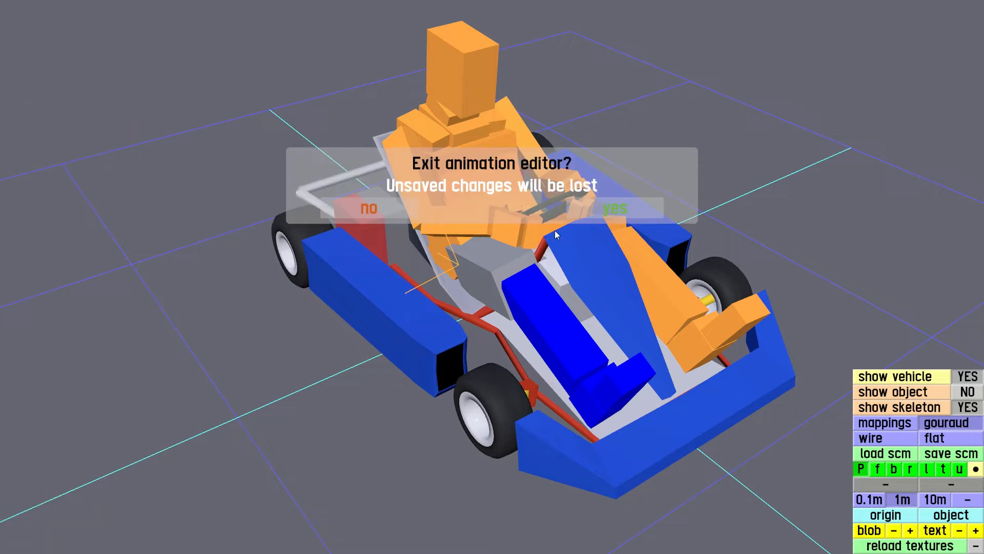
left_click(606, 209)
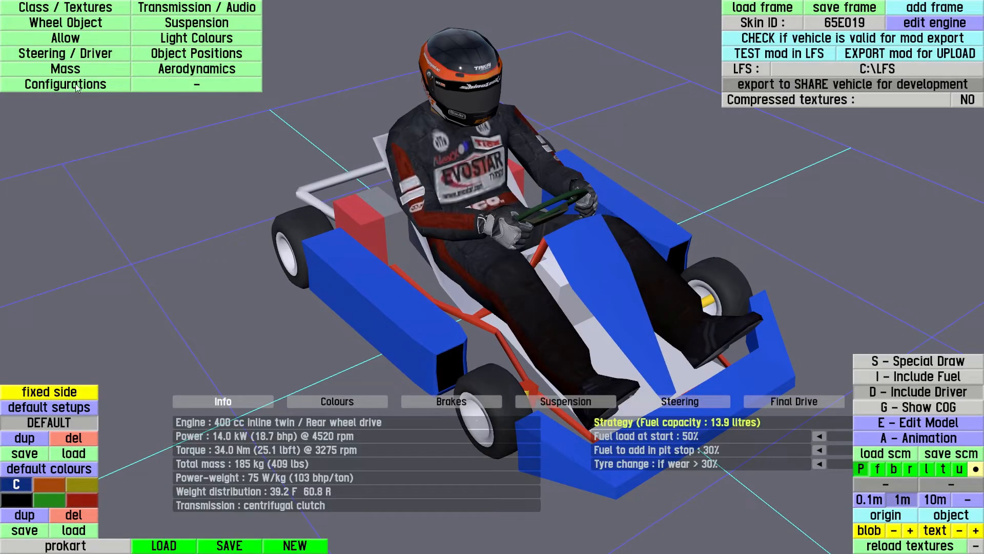
Show the steering and driver settings and set Steer to 0.45 to preview the driver turning the wheel
left_click(94, 54)
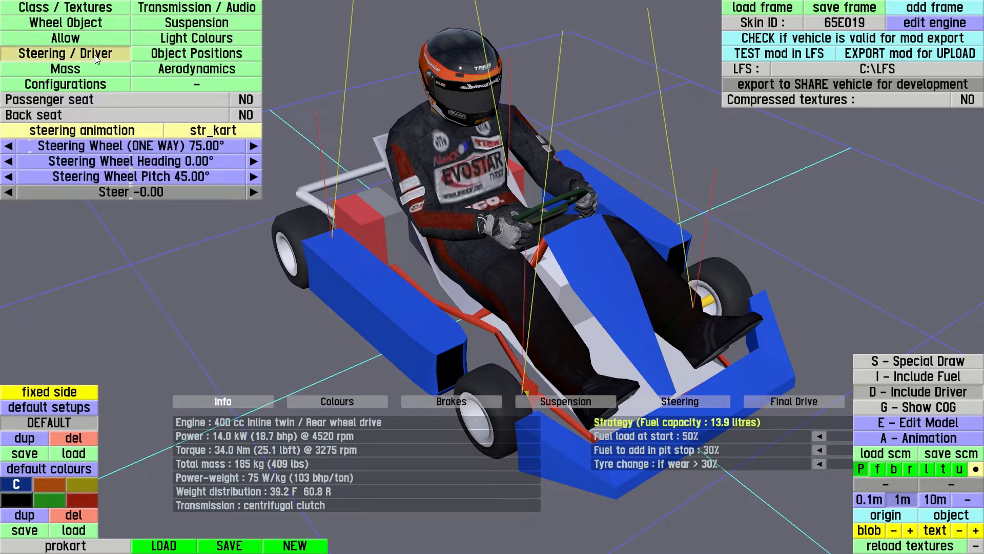
mouse_move(121, 195)
left_mouse_down()
mouse_move(211, 195)
mouse_move(3, 215)
mouse_move(204, 193)
mouse_move(133, 200)
left_mouse_up()
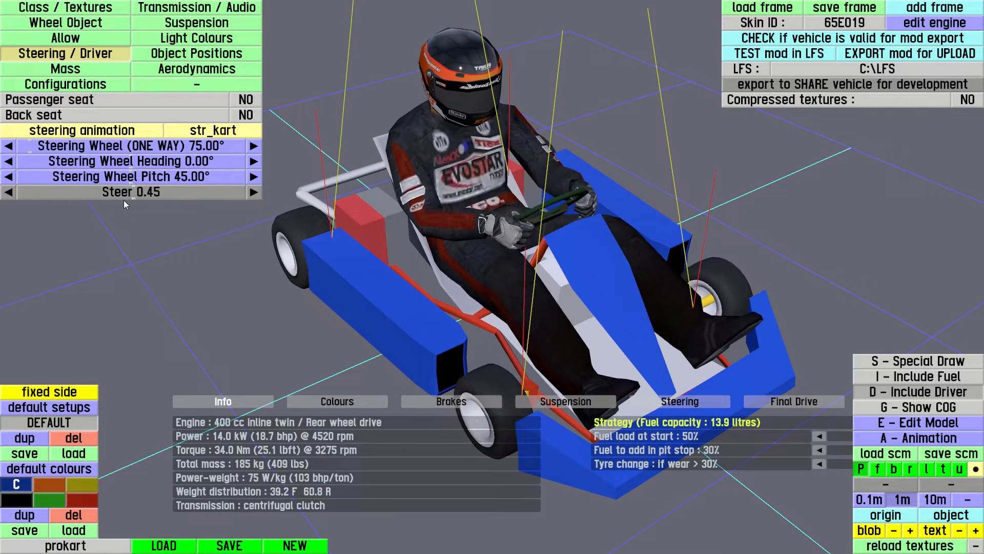
left_click_drag(355, 291, 463, 286)
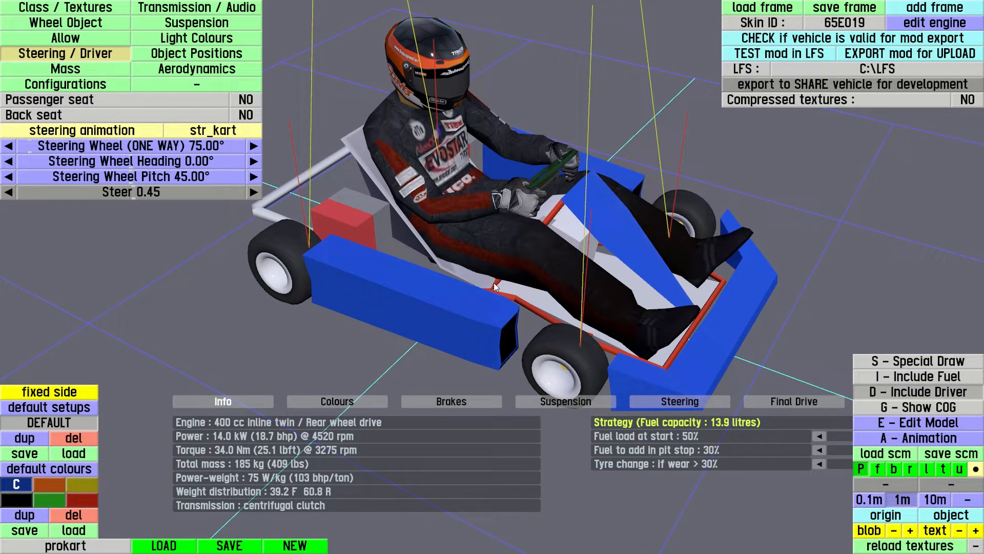
Reopen the animation editor, review the steering animation including frames 1 and 6, and return to the vehicle editor
key("a")
mouse_move(166, 531)
left_mouse_down()
mouse_move(331, 524)
mouse_move(227, 528)
left_mouse_up()
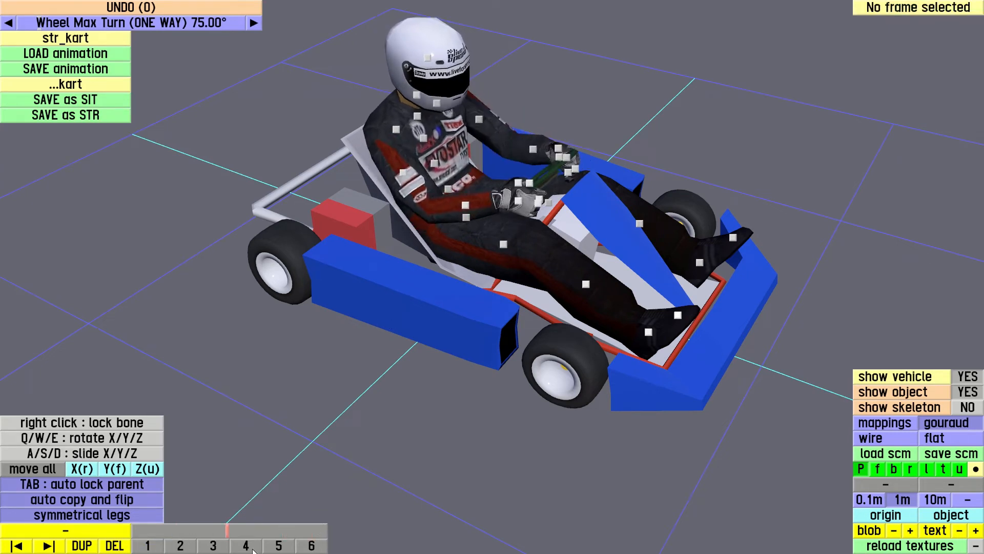
left_click(153, 547)
left_click(312, 546)
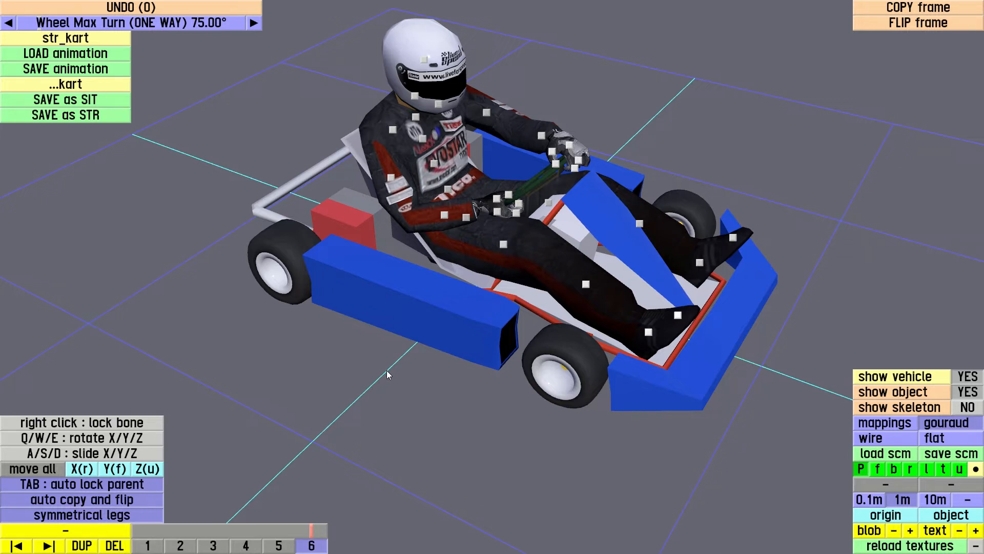
key("Escape")
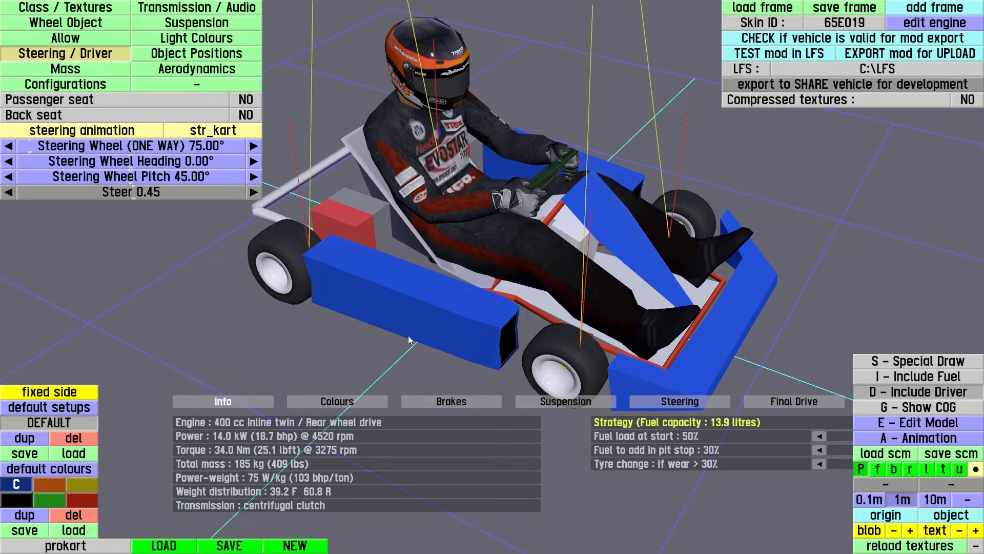
Show the object positions and raise the driver's UP position to about 0.231 m
left_click_drag(456, 292, 287, 326)
left_click_drag(434, 249, 395, 266)
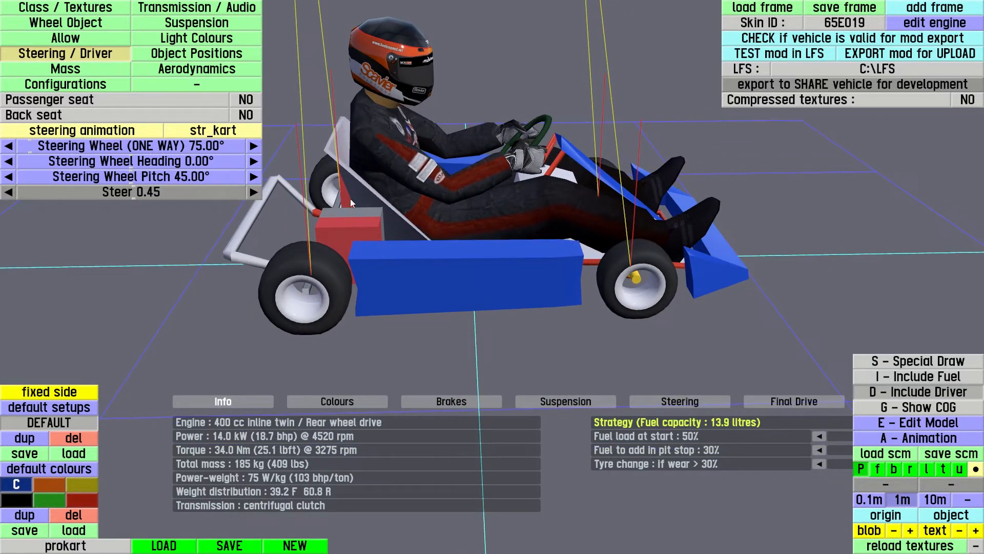
left_click(214, 59)
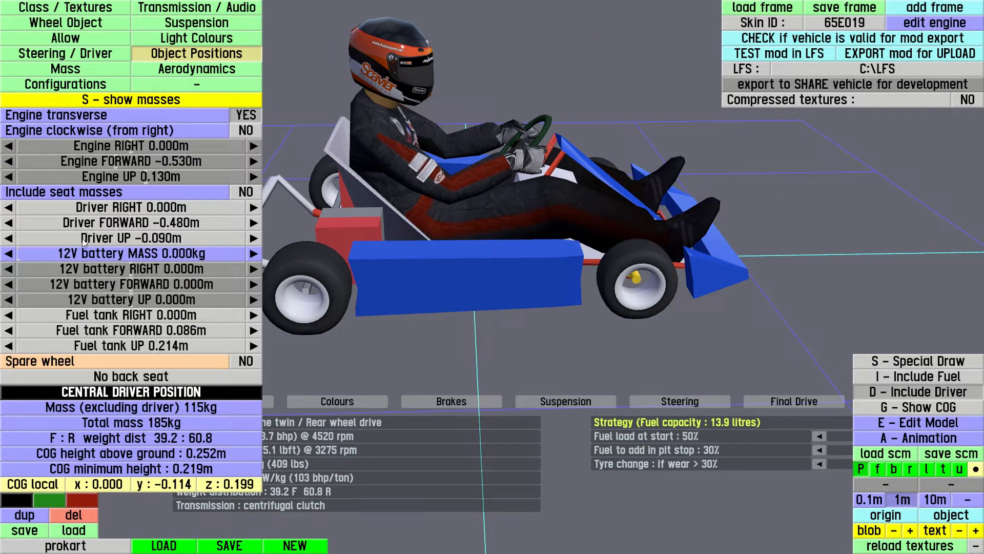
left_click_drag(88, 241, 107, 243)
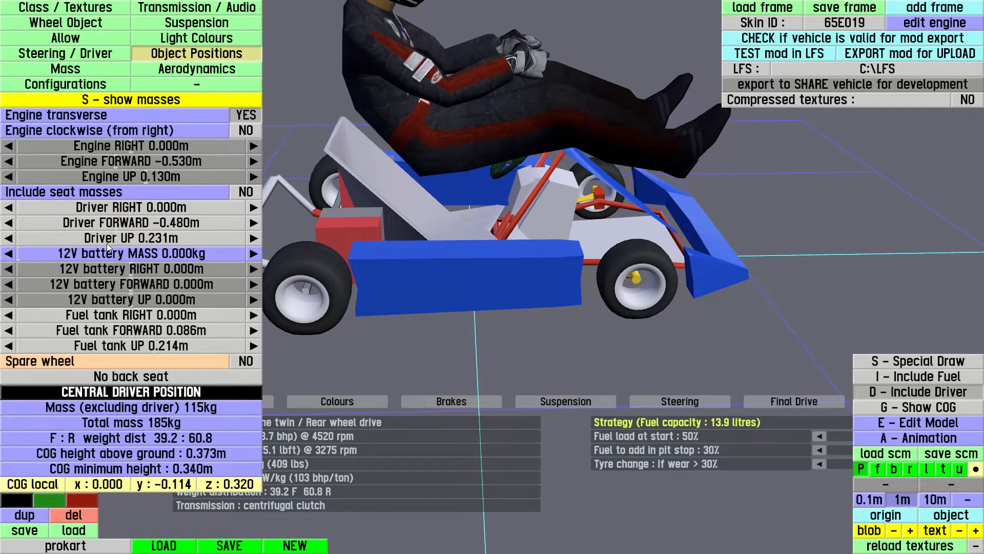
Open the kart's model for editing and move the steering wheel subobject up to about 0.653 m
middle_click_drag(514, 226, 499, 107)
key("e")
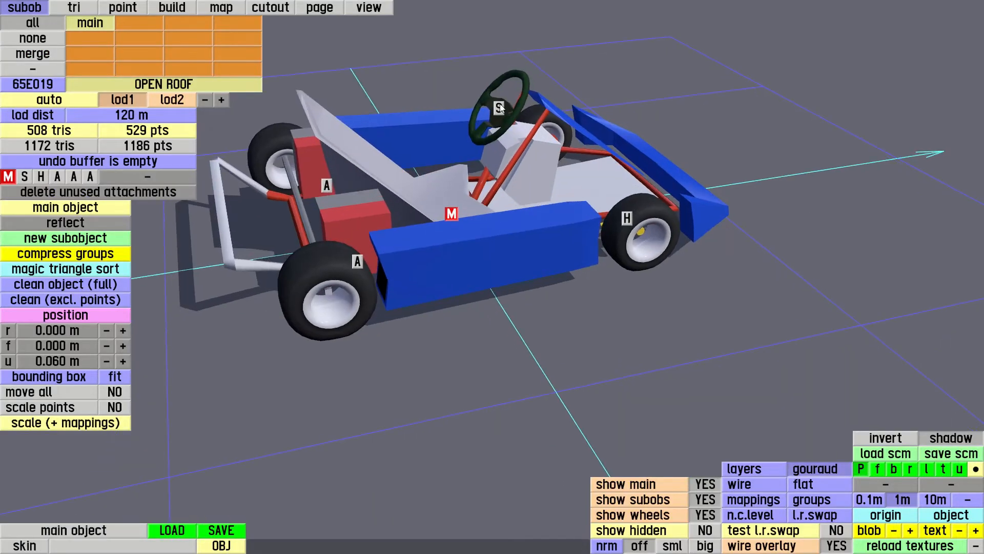
left_click(500, 108)
middle_click_drag(486, 195, 494, 331)
left_click_drag(506, 132, 503, 62)
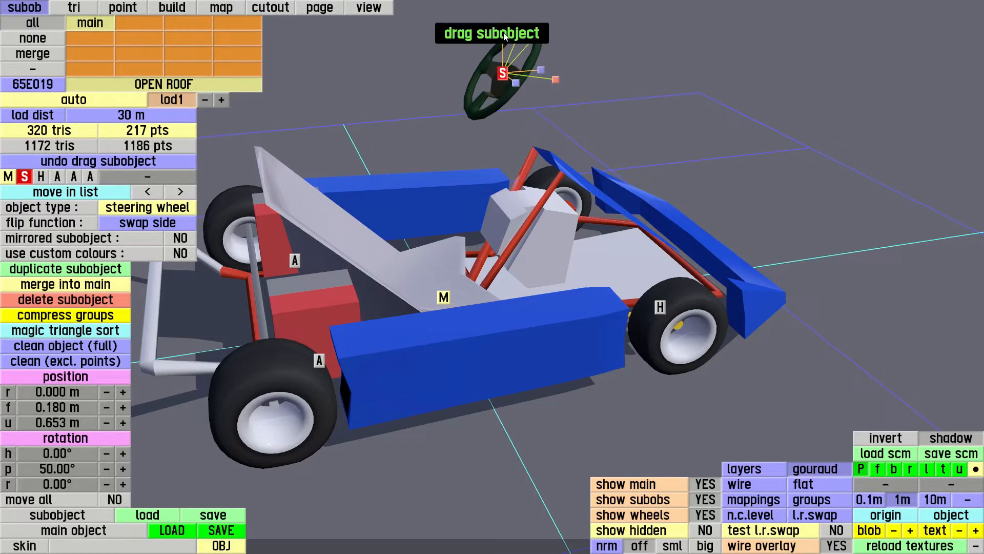
right_click_drag(418, 253, 389, 250)
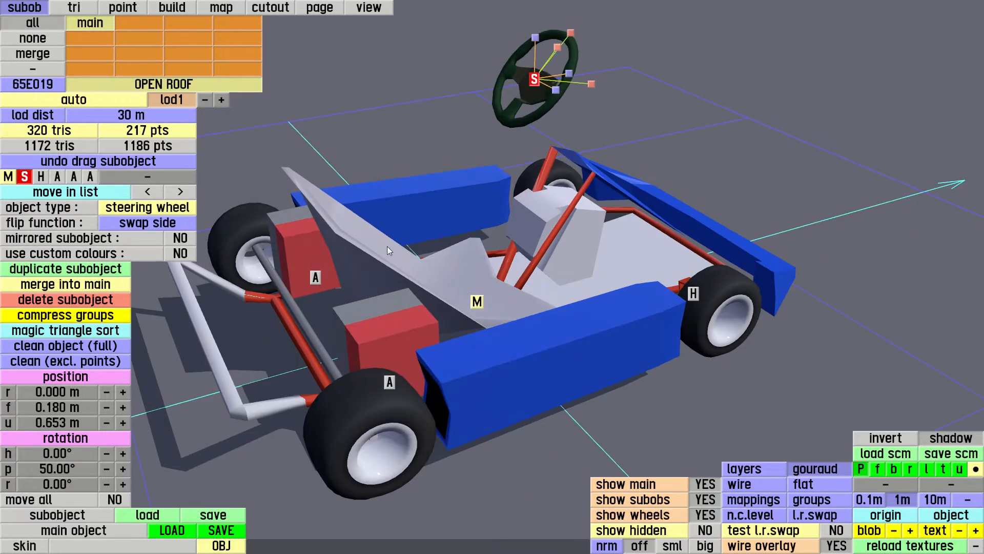
Select the seat's triangles and their points in the main object, raise the seat to about u 0.719 m, and return to the vehicle editor
left_click(411, 270)
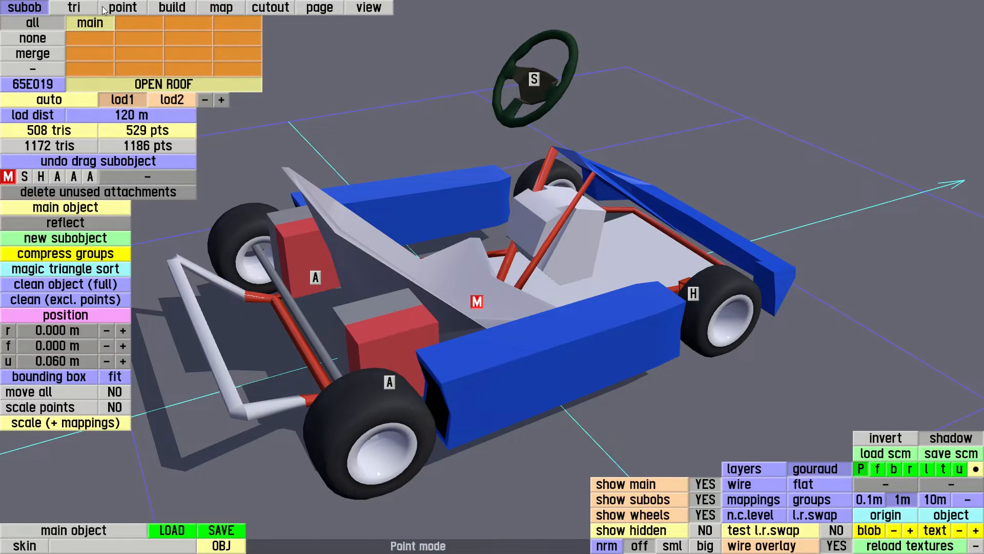
left_click(74, 7)
left_click(369, 271, "ctrl")
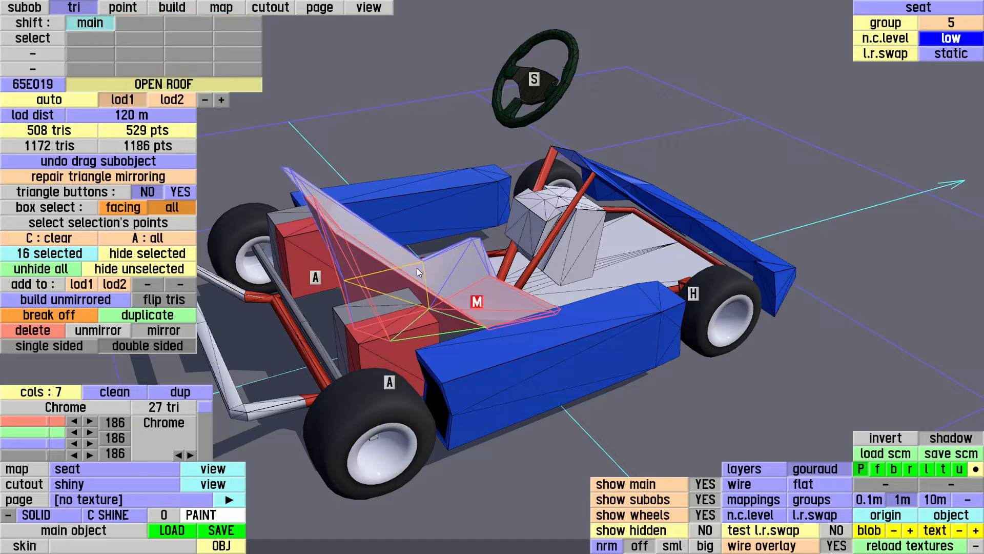
right_click_drag(431, 234, 434, 262)
key("c")
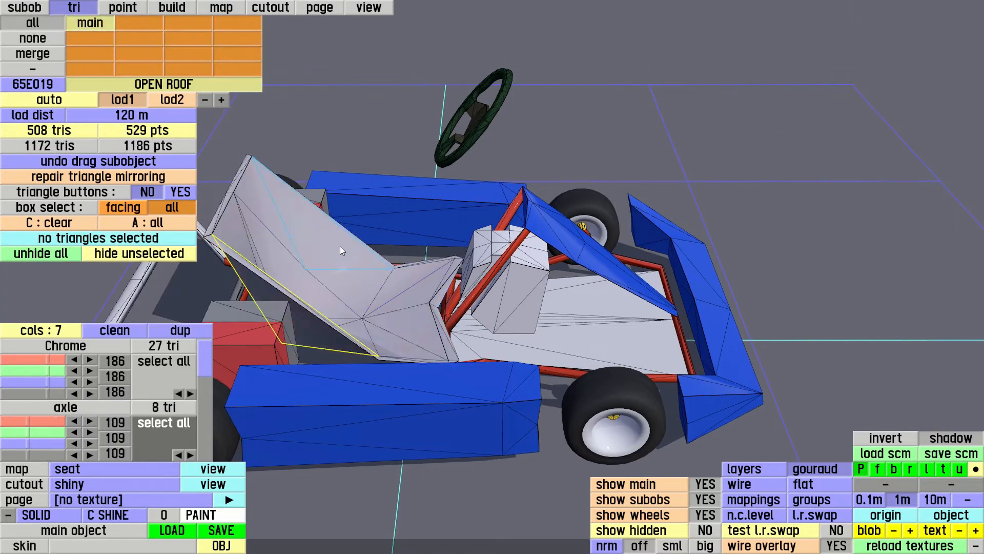
left_click(326, 238, "ctrl")
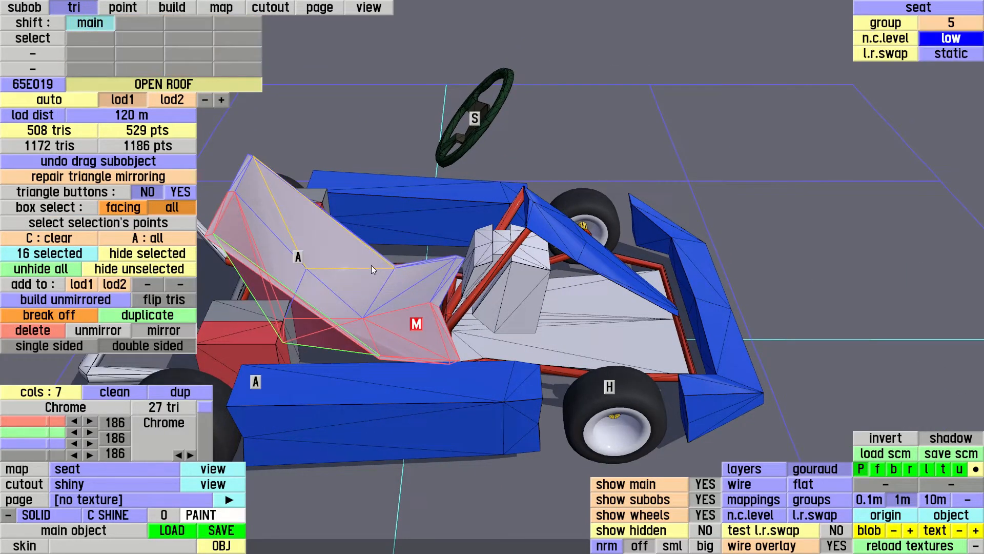
left_click_drag(372, 265, 434, 257)
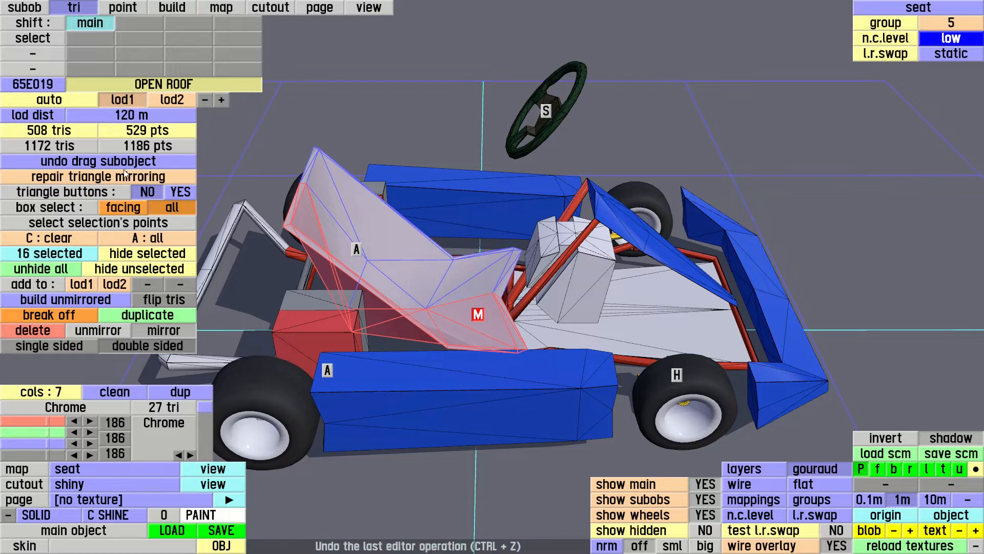
left_click(131, 223)
left_click_drag(304, 153, 290, 51)
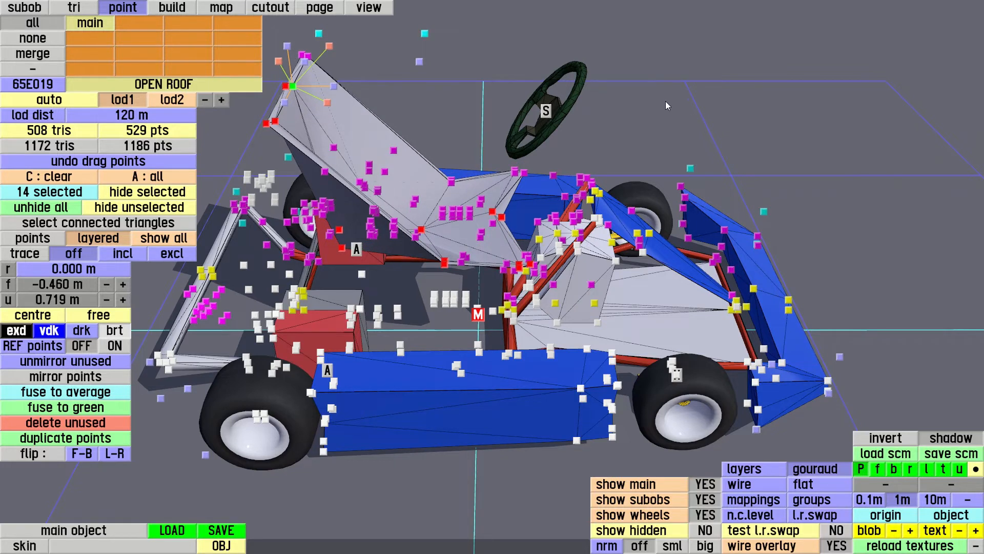
left_click_drag(665, 101, 622, 136)
key("Escape")
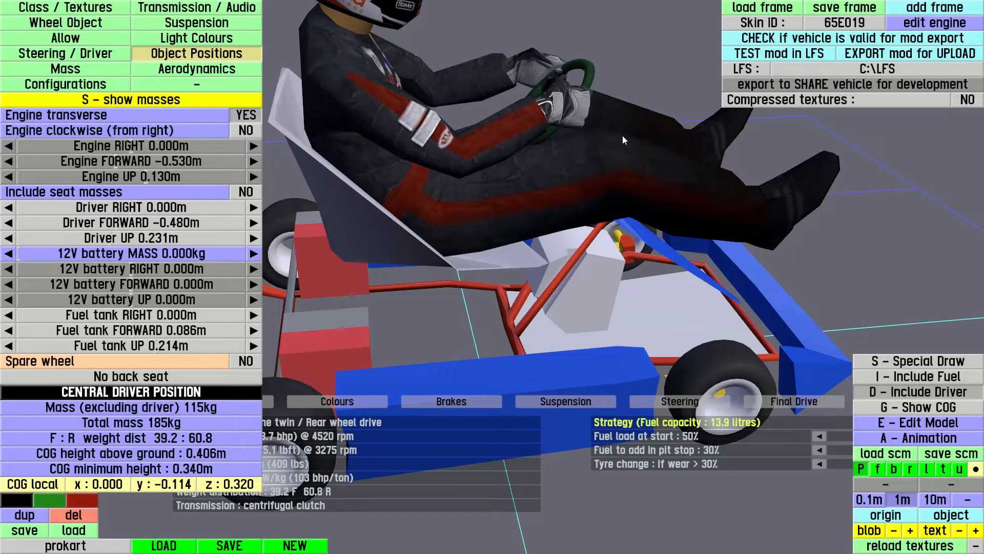
Open the driver animation editor, show the skeleton and hide the driver object so only the bones appear on the kart
left_click_drag(608, 173, 573, 291)
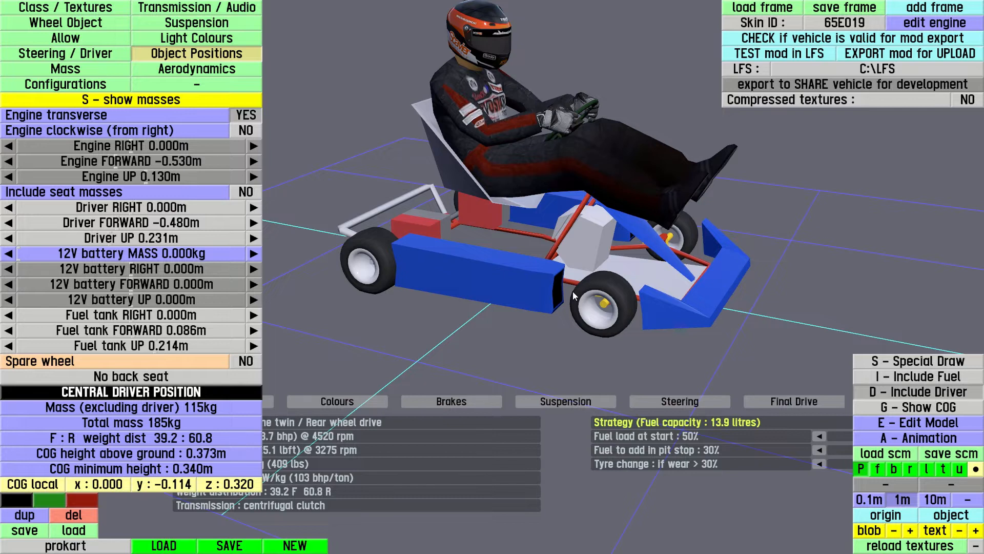
left_click_drag(573, 291, 398, 227)
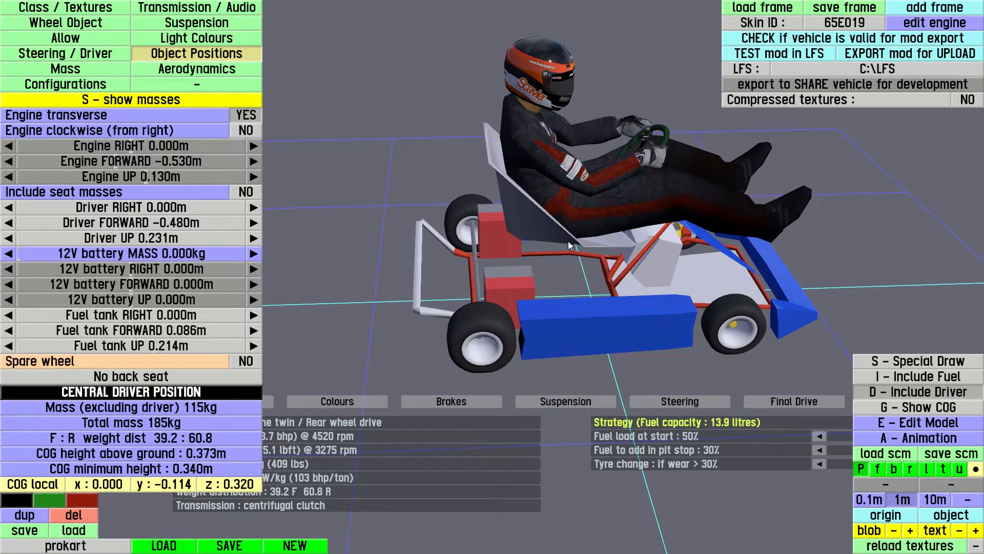
left_click_drag(619, 242, 575, 272)
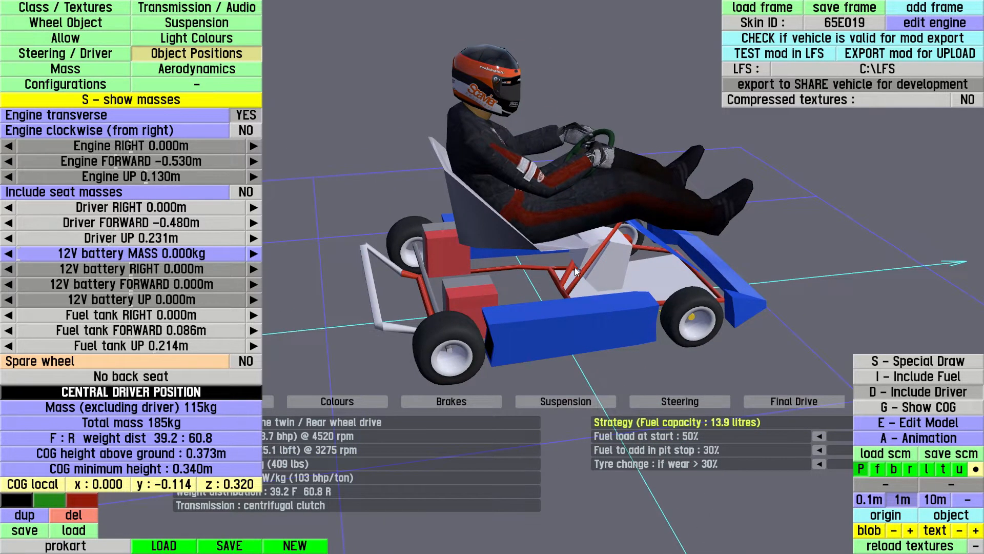
key("a")
left_click_drag(622, 250, 548, 214)
left_click_drag(530, 251, 803, 357)
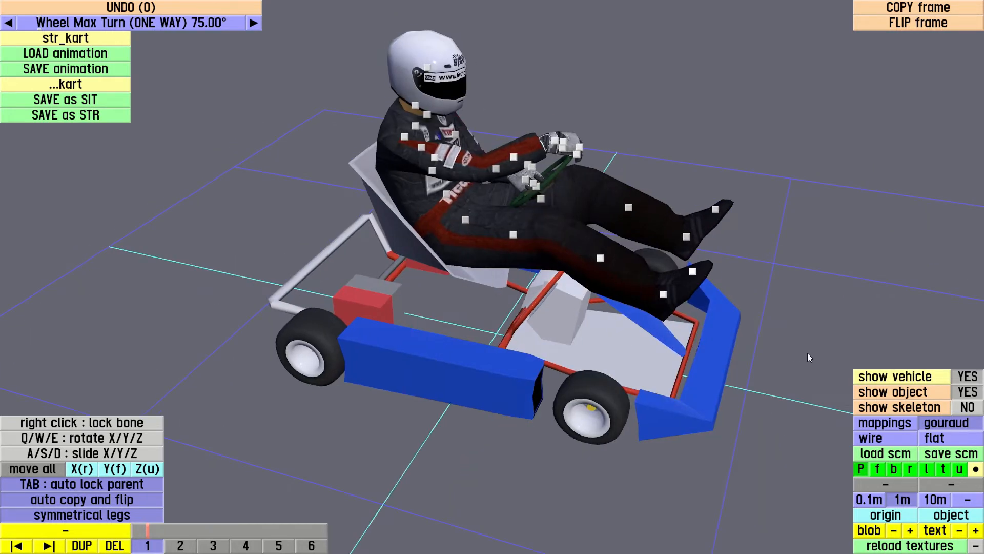
left_click(967, 408)
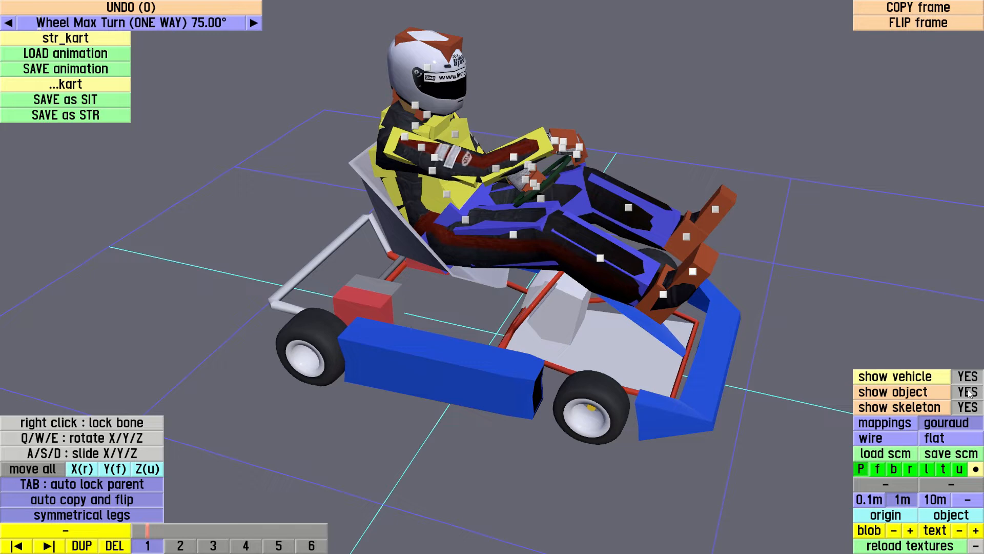
left_click(967, 393)
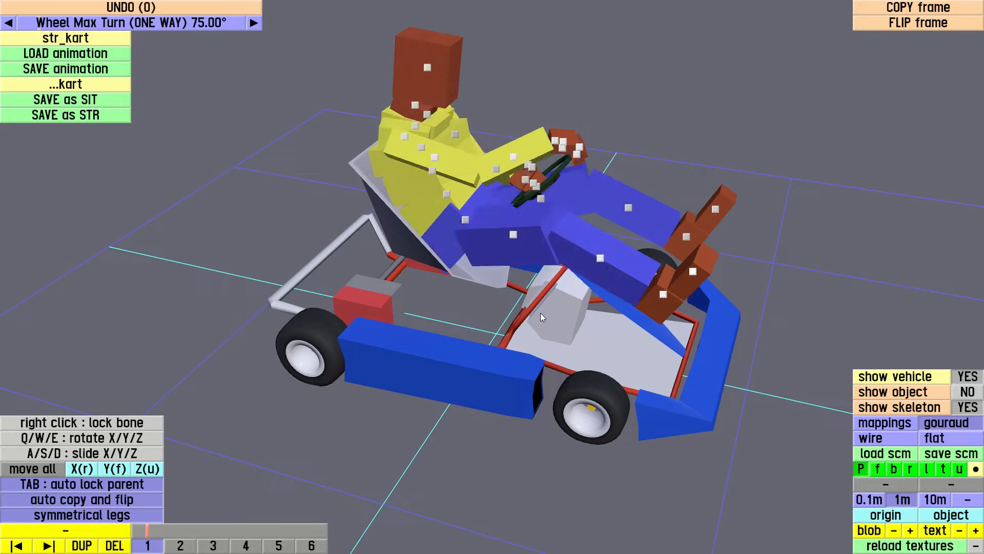
left_click_drag(820, 397, 507, 391)
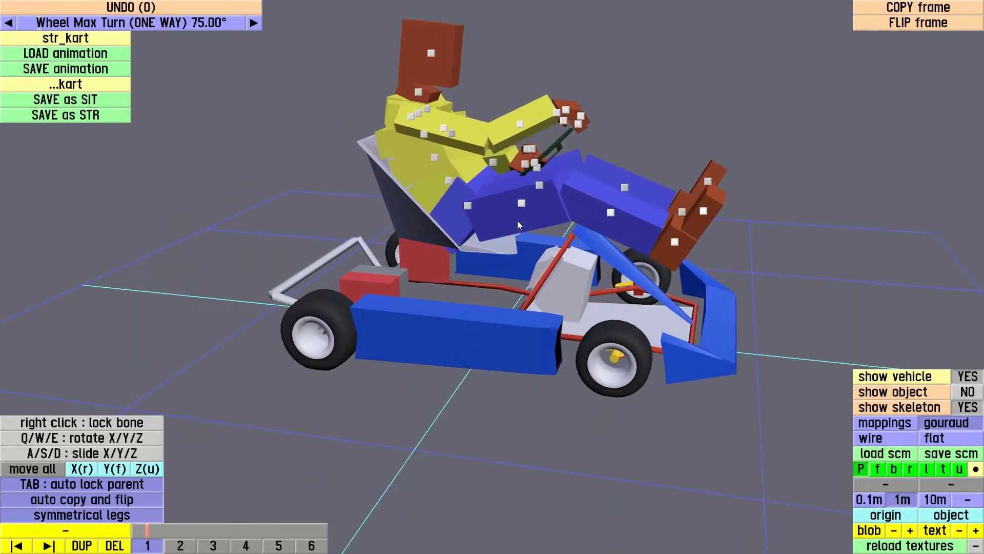
Rotate the driver's right thigh bone about its X axis in frame 1 to change the height of the legs
left_click(521, 203)
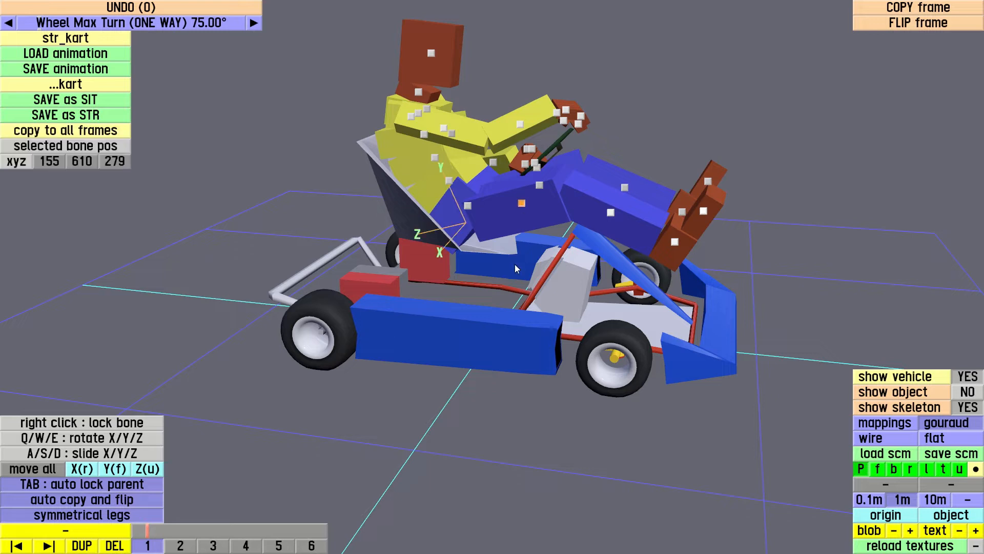
mouse_move(505, 253)
left_mouse_down()
mouse_move(505, 264)
mouse_move(494, 225)
left_mouse_up()
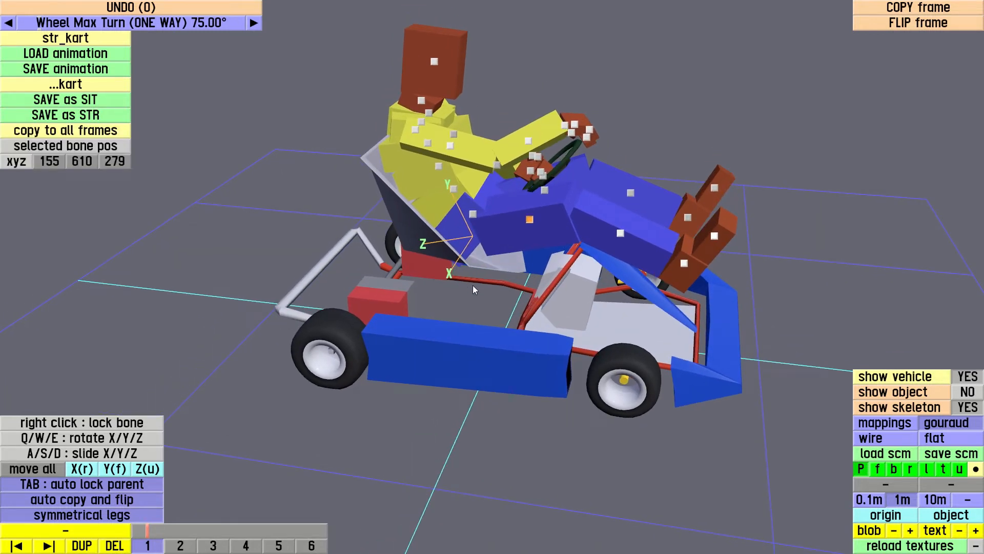
key("q")
left_click_drag(523, 278, 482, 288)
left_click_drag(626, 274, 672, 284)
Rotate the right lower leg bone about its X axis to bring the feet down towards the kart's floor
left_click(616, 254)
key("q")
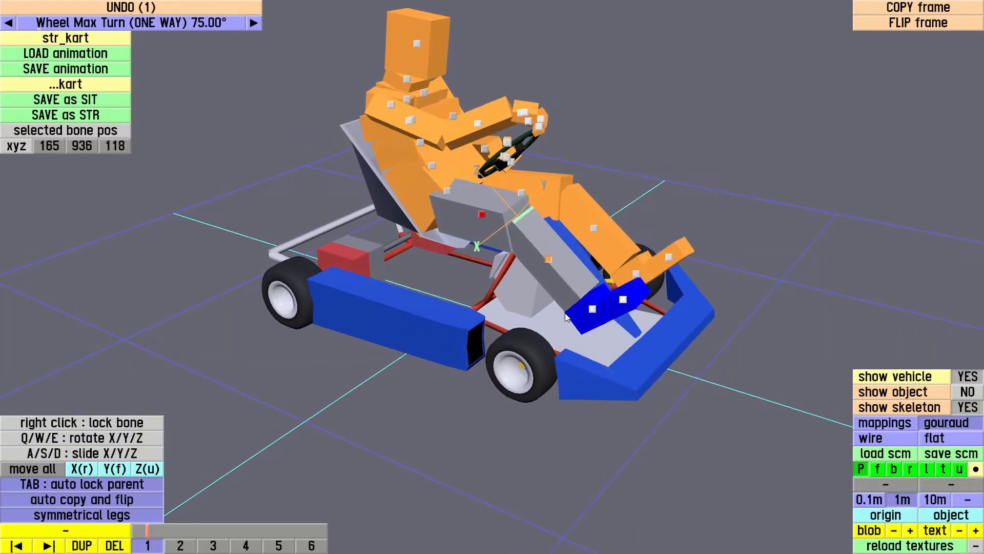
left_click(514, 307)
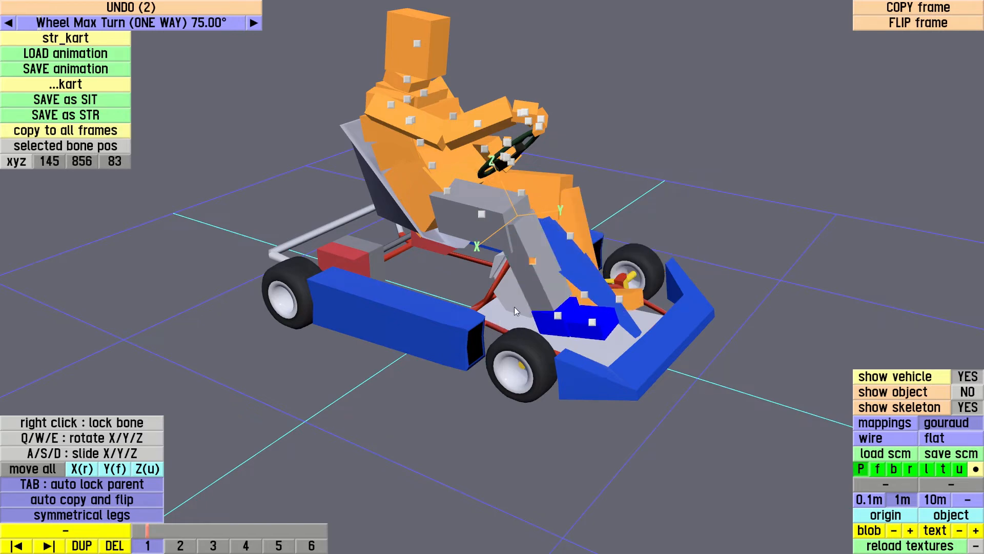
Adjust the twist of the right lower leg bone by rotating it about its Y axis
left_click_drag(496, 268, 767, 206)
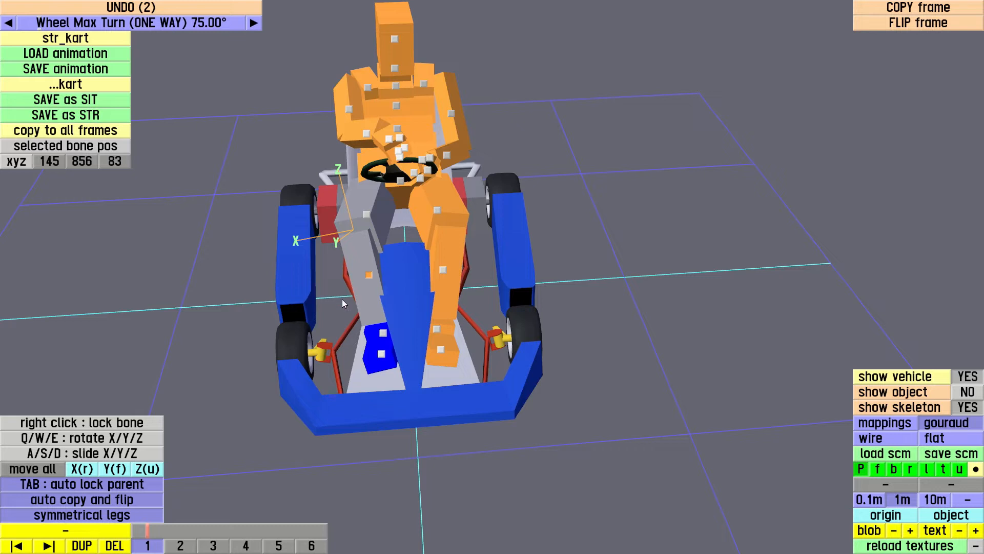
left_click_drag(333, 278, 291, 231)
left_click_drag(381, 289, 357, 322)
key("w")
left_click(362, 313)
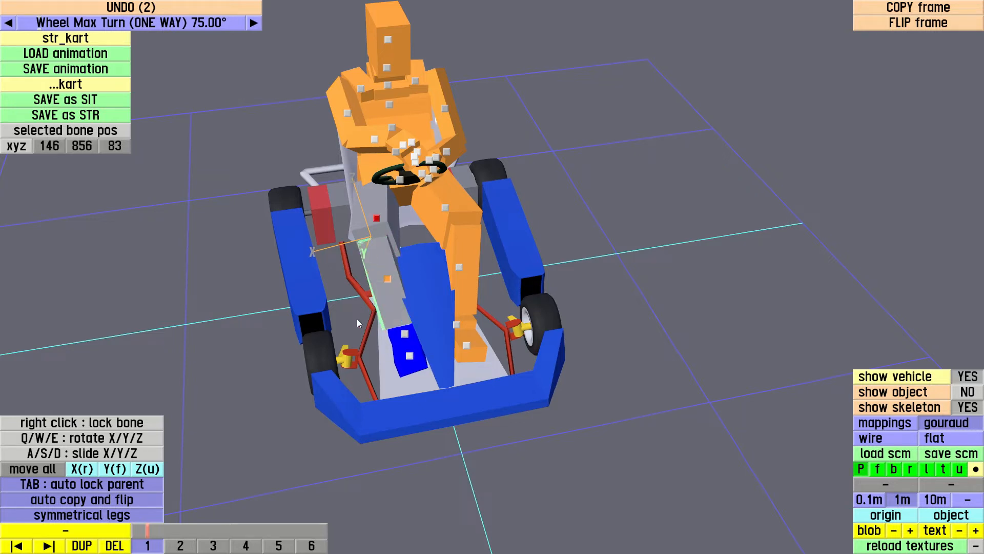
Rotate the right thigh bone slightly about its Z axis to adjust the sideways angle of the leg
left_click_drag(594, 221, 611, 223)
left_click(391, 234)
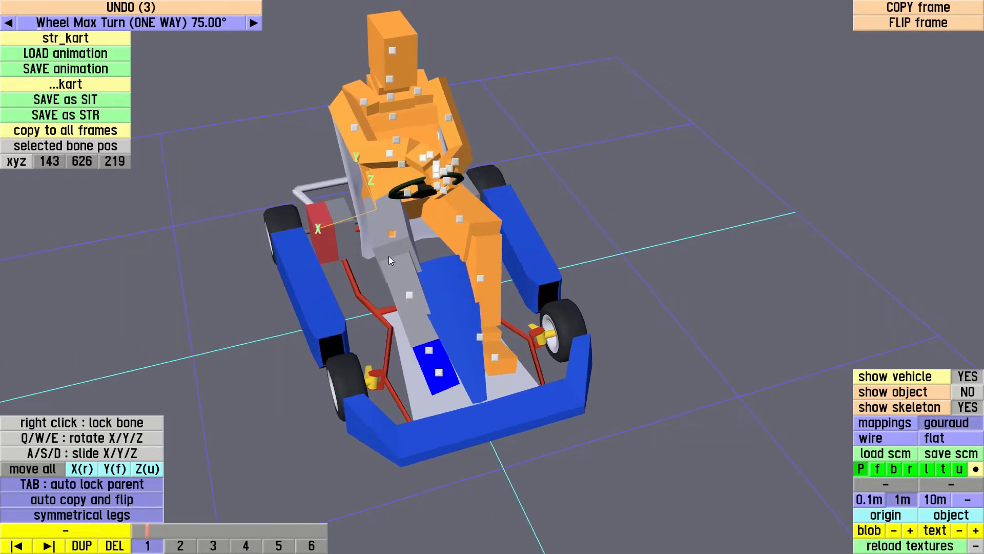
mouse_move(388, 256)
left_mouse_down()
mouse_move(435, 229)
mouse_move(407, 245)
mouse_move(331, 254)
mouse_move(399, 272)
left_mouse_up()
key("e")
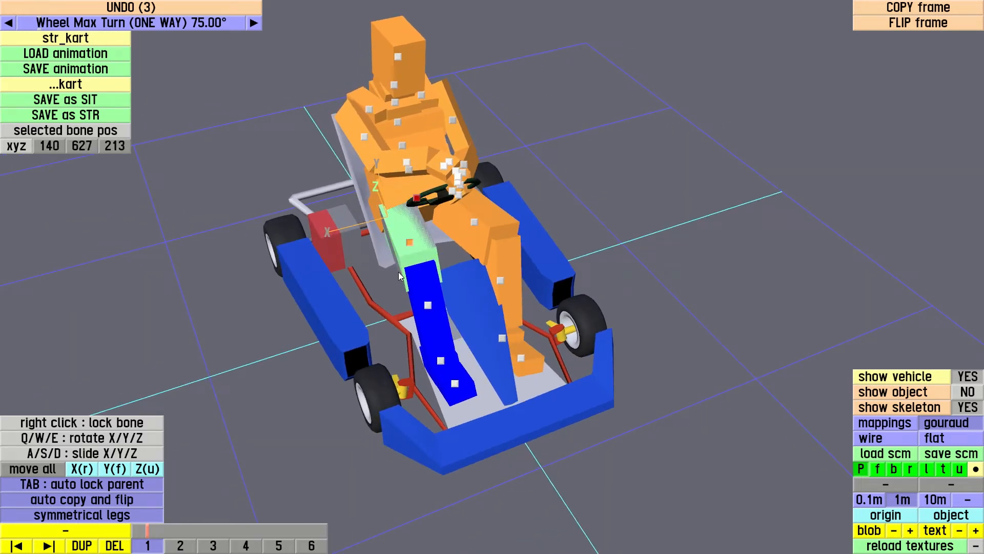
left_click(398, 275)
Select the right ankle bone and slide the foot back along Y to a bone position of 891
left_click_drag(641, 199, 624, 290)
right_click_drag(624, 290, 476, 315)
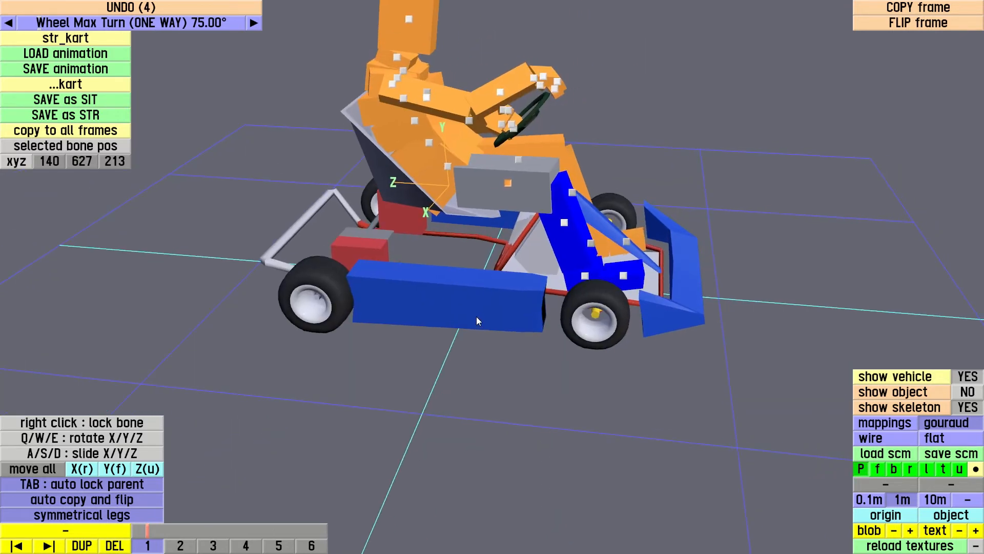
left_click_drag(476, 316, 422, 266)
scroll(547, 280, "up", 5)
scroll(561, 261, "down", 3)
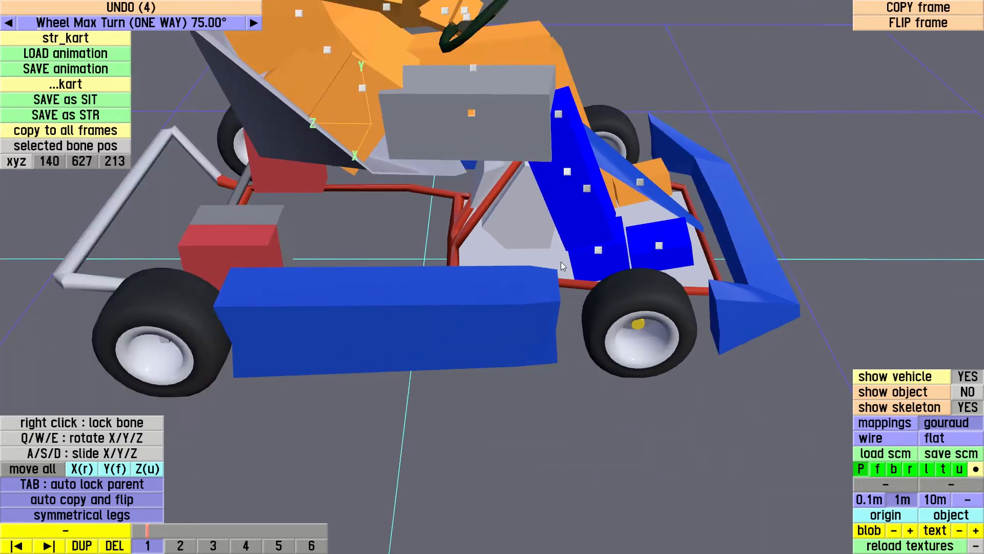
right_click_drag(638, 206, 620, 221)
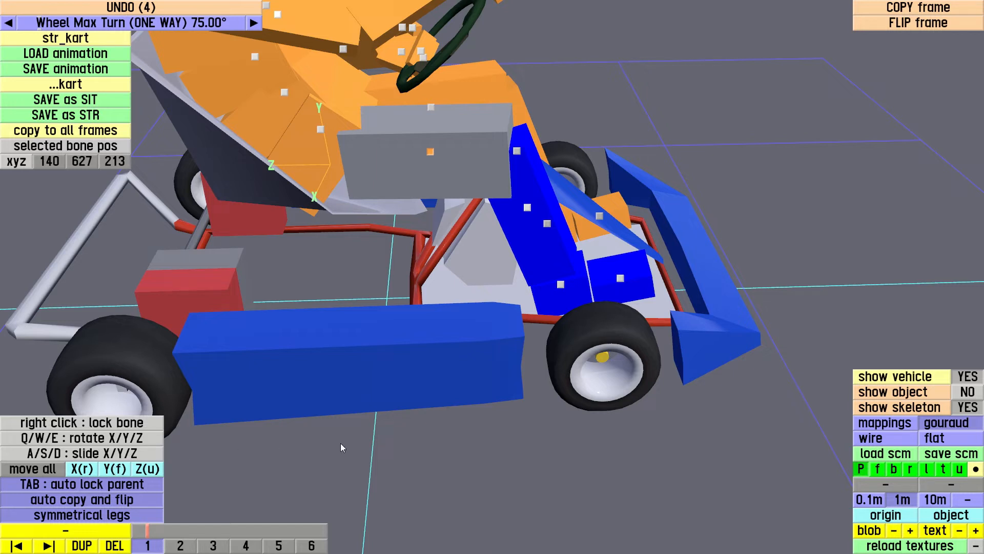
left_click(561, 285)
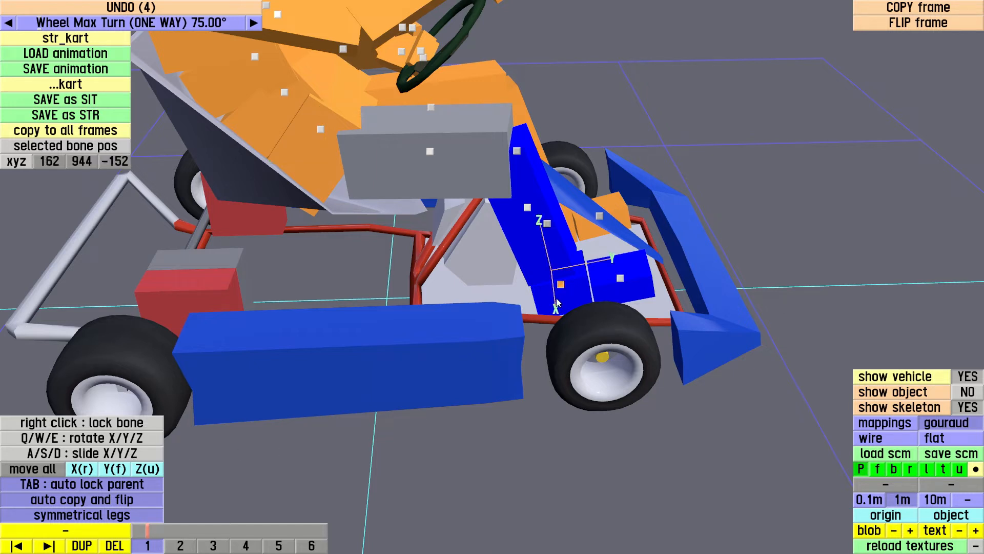
right_click(577, 279)
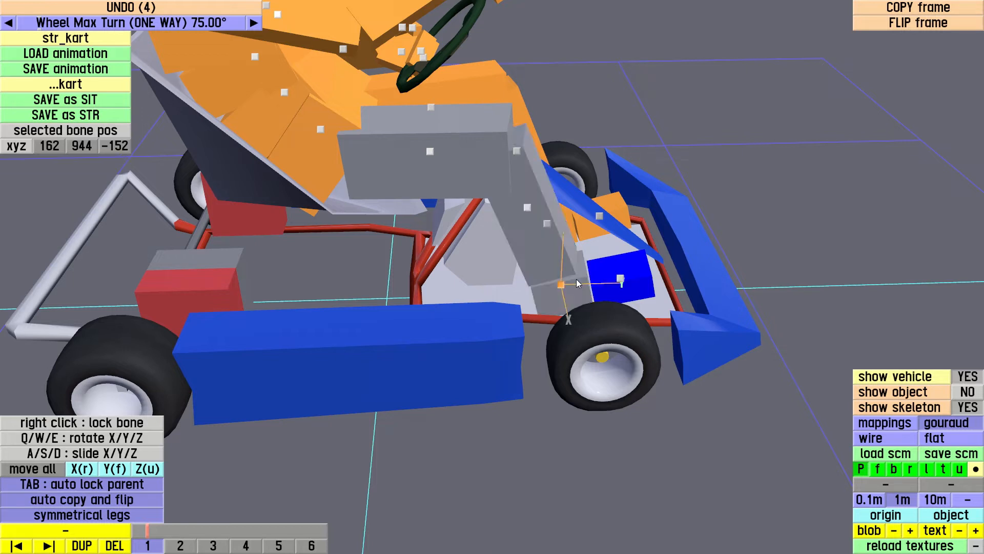
left_click_drag(574, 296, 554, 281)
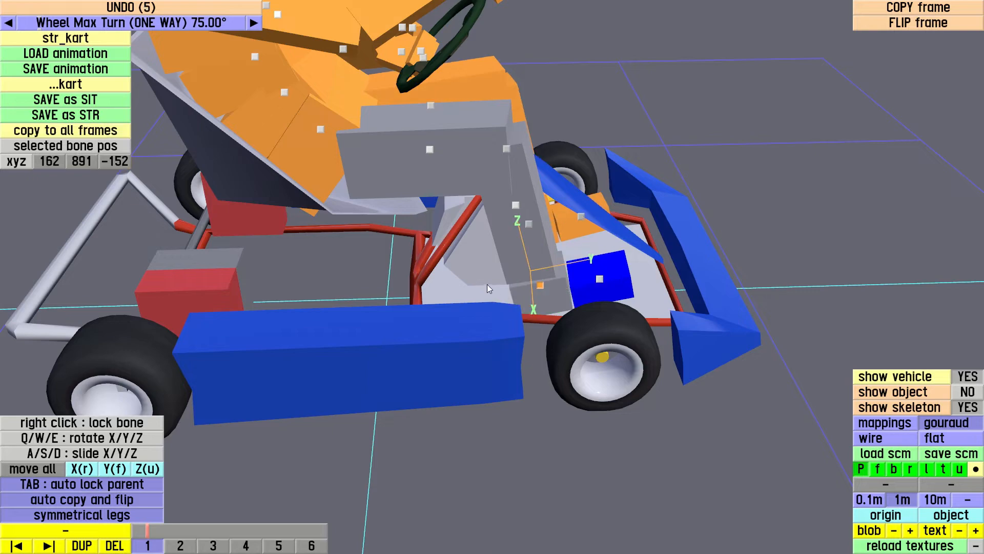
Scrub the steering animation to frame 4 to compare the leg pose, and return to frame 1
left_click_drag(487, 284, 595, 198)
mouse_move(683, 177)
left_mouse_down()
mouse_move(613, 221)
mouse_move(704, 200)
mouse_move(329, 478)
left_mouse_up()
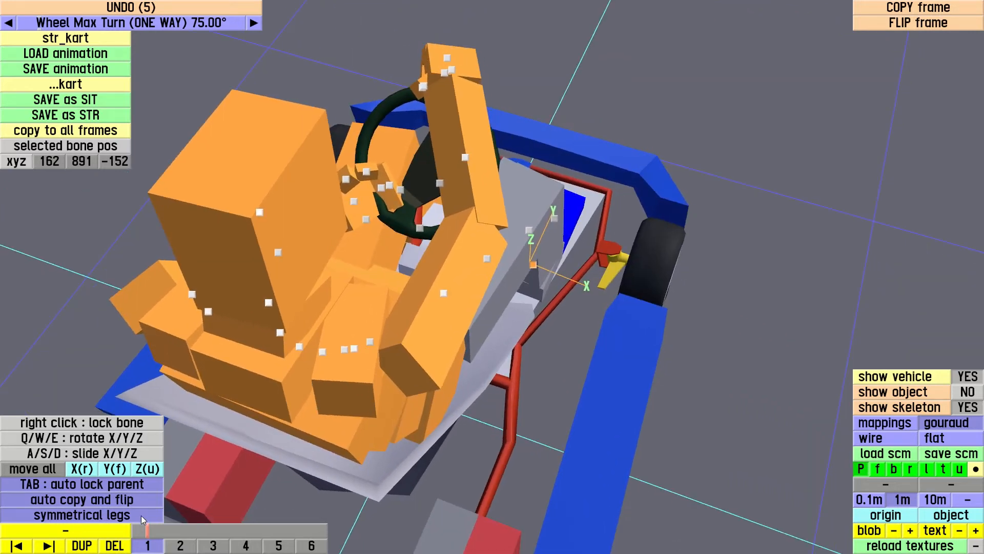
left_click(167, 531)
mouse_move(191, 535)
left_mouse_down()
mouse_move(216, 532)
mouse_move(151, 535)
mouse_move(309, 528)
mouse_move(260, 526)
left_mouse_up()
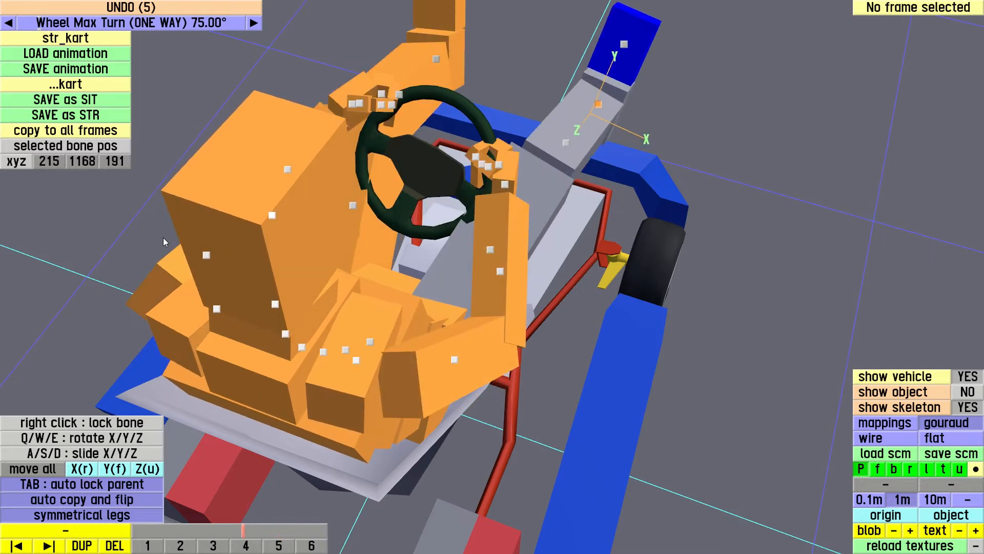
mouse_move(164, 238)
left_mouse_down()
mouse_move(417, 312)
mouse_move(307, 389)
mouse_move(354, 441)
left_mouse_up()
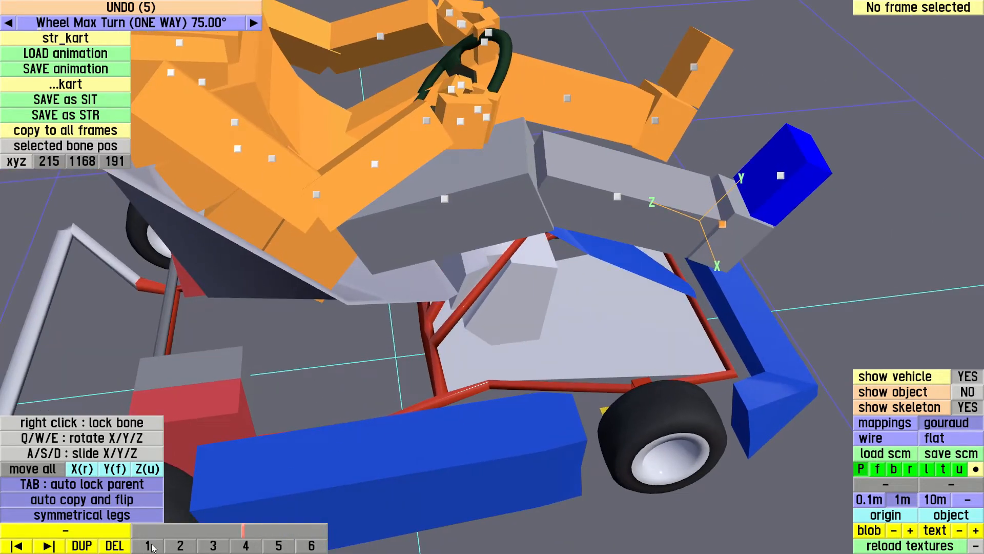
left_click(149, 546)
Select the right thigh bone in frame 1 and copy the bone and its children relative to the parent to all frames
left_click_drag(259, 404, 306, 407)
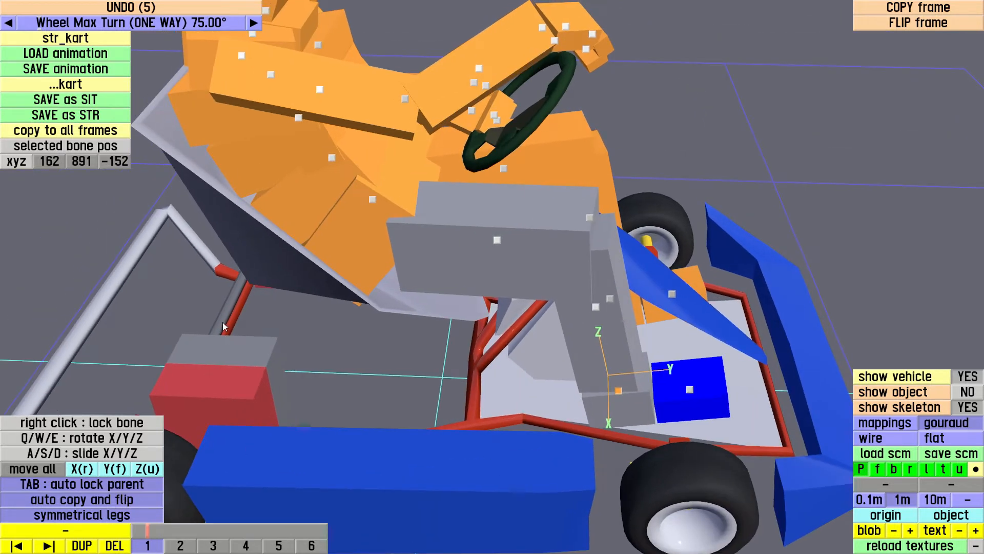
left_click_drag(224, 326, 247, 323)
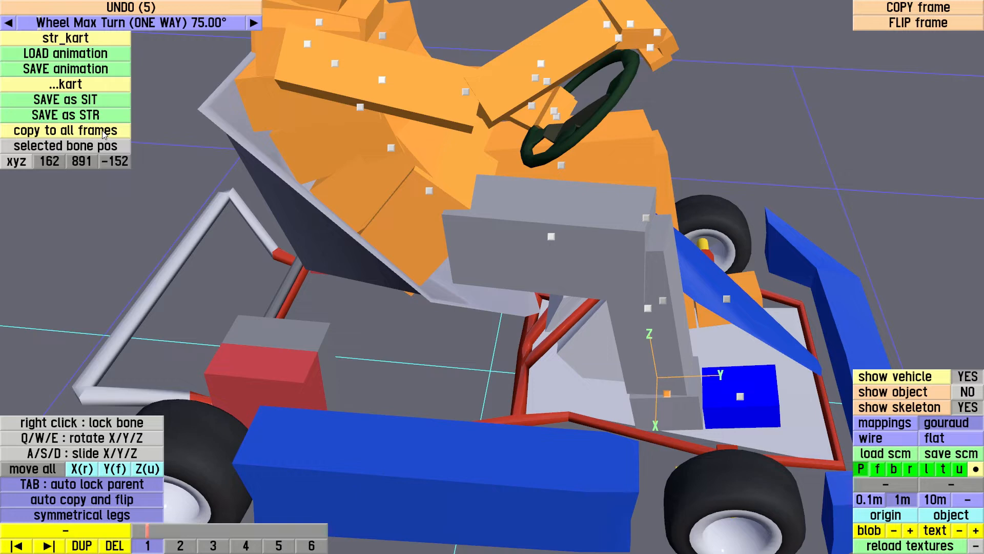
left_click_drag(415, 278, 410, 288)
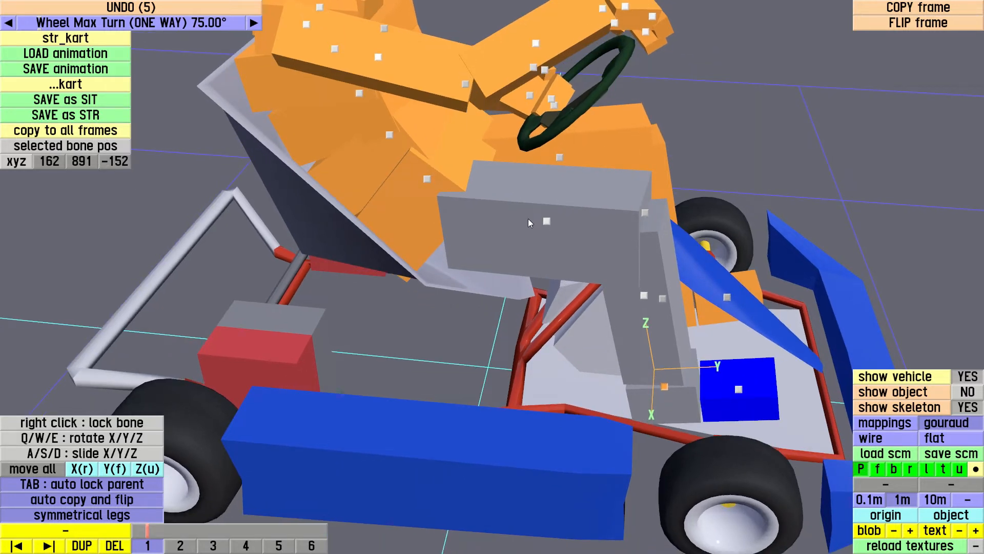
left_click(547, 222)
left_click_drag(530, 245, 471, 199)
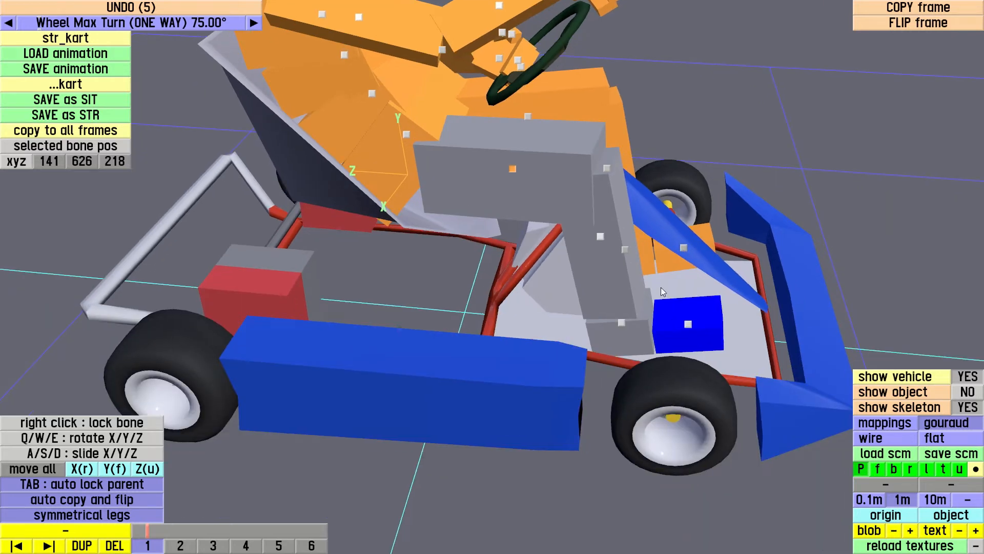
left_click(52, 131)
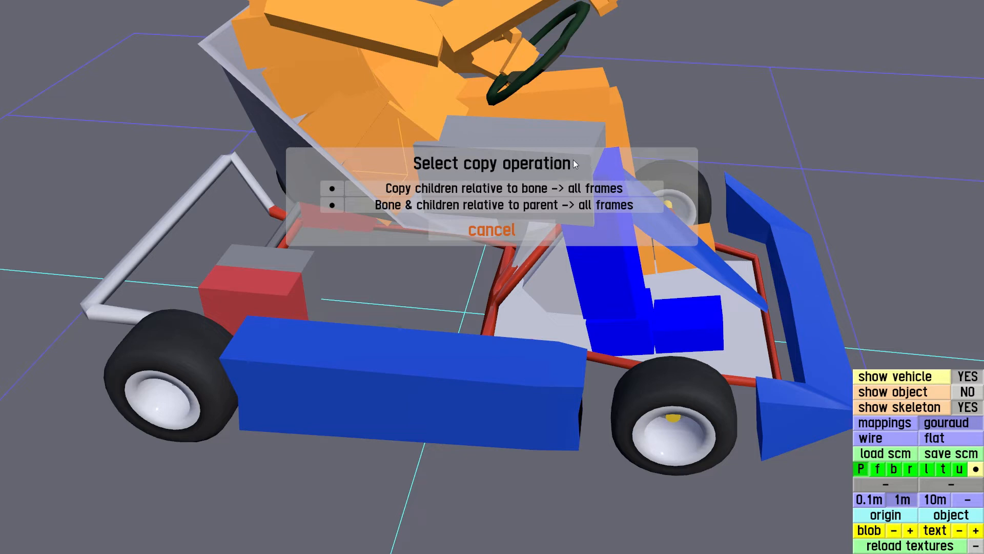
left_click(464, 205)
left_click(623, 233)
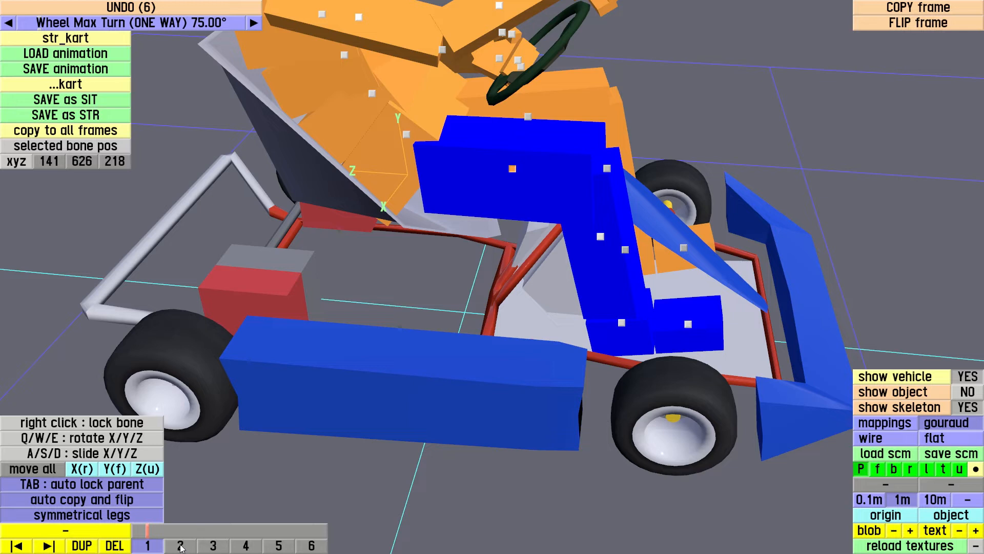
Copy the left thigh bone and its children relative to the parent from frame 1 to all frames
mouse_move(170, 529)
left_mouse_down()
mouse_move(277, 540)
mouse_move(230, 545)
left_mouse_up()
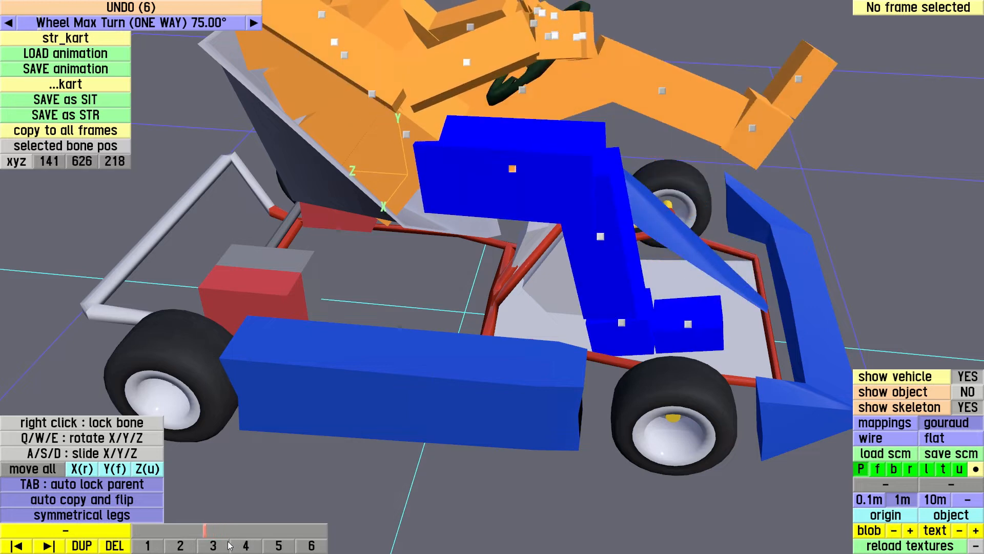
left_click(154, 548)
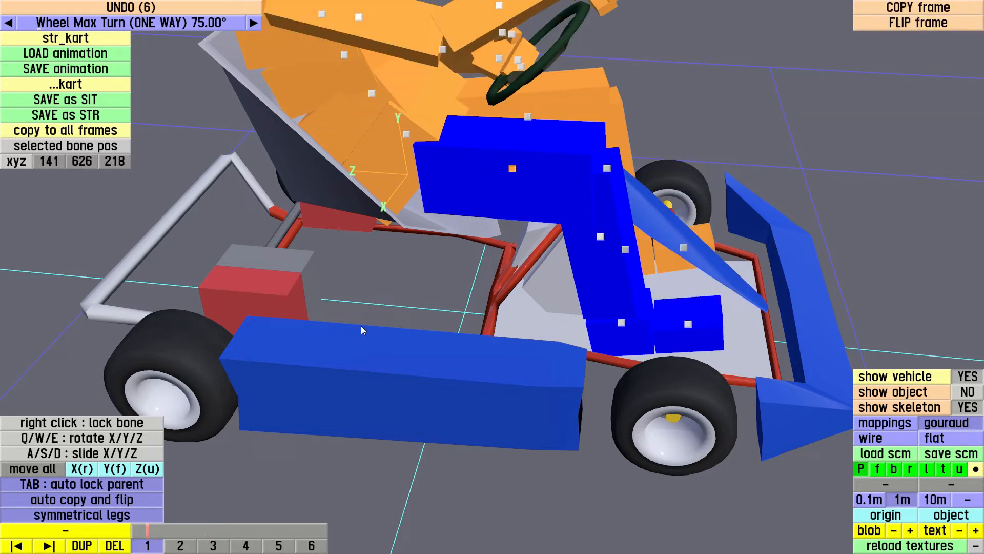
left_click(529, 118)
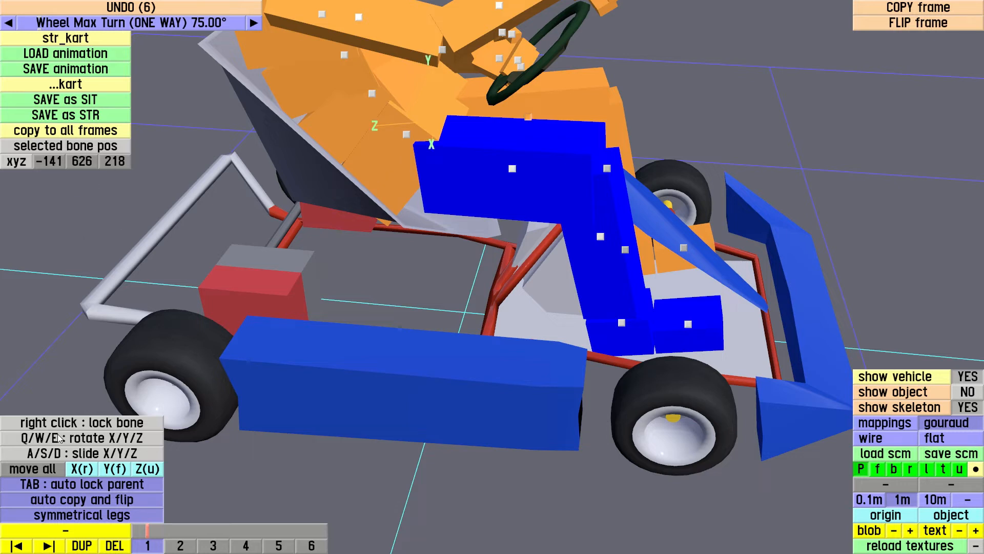
left_click(89, 132)
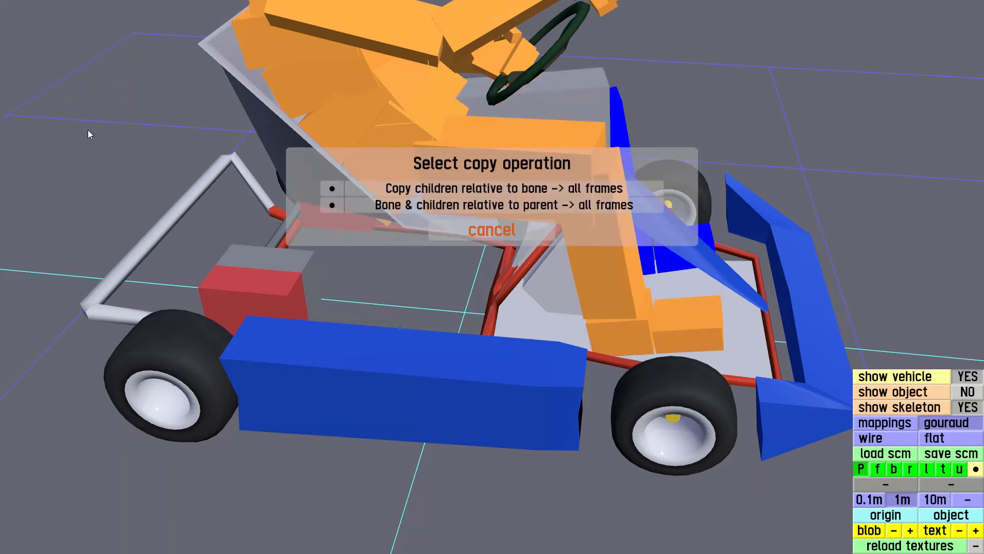
left_click(393, 206)
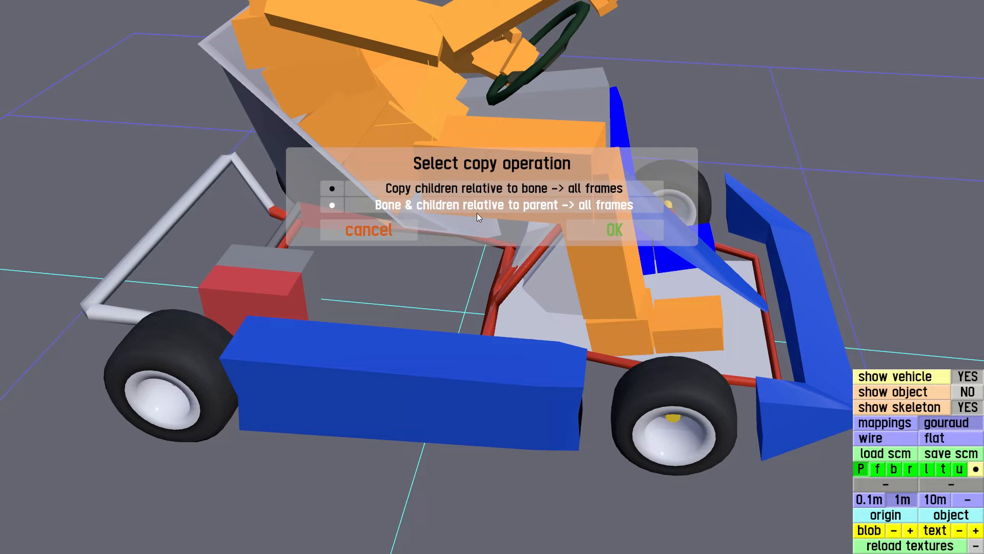
left_click(595, 230)
Scrub the steering animation toward frame 5 and examine the driver's arms and hands around the steering wheel from several angles
mouse_move(172, 528)
left_mouse_down()
mouse_move(309, 527)
mouse_move(188, 526)
mouse_move(349, 509)
mouse_move(224, 512)
left_mouse_up()
left_click_drag(77, 267, 475, 207)
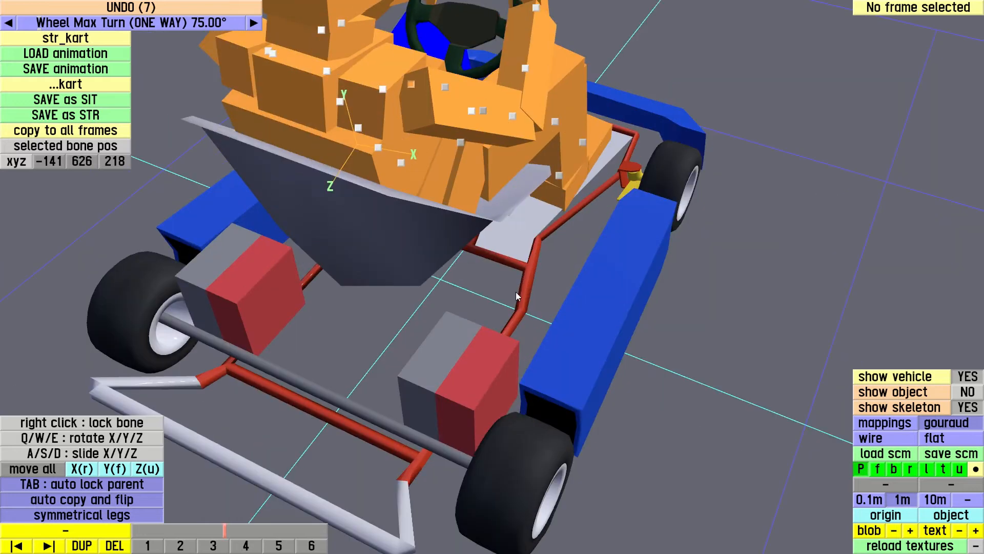
left_click_drag(608, 130, 616, 171)
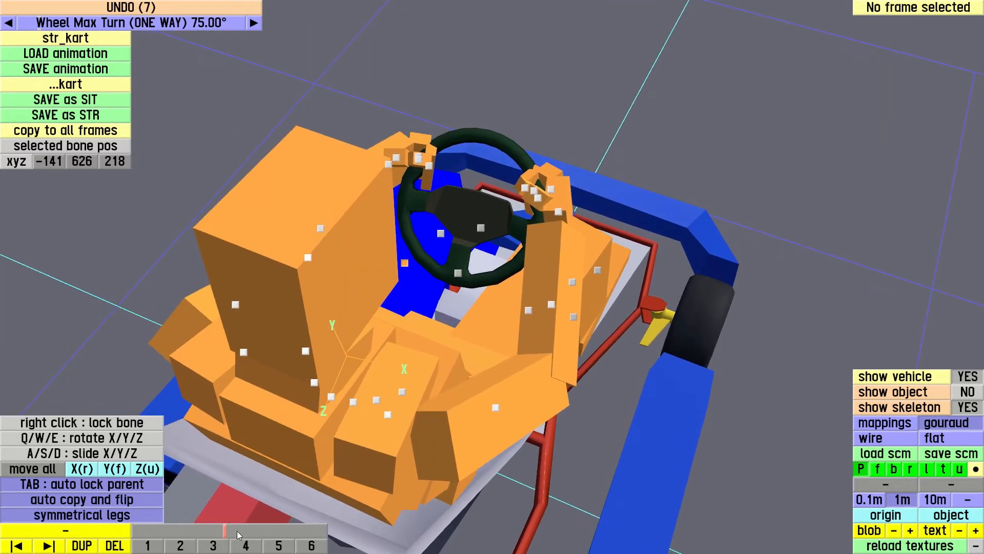
mouse_move(237, 531)
left_mouse_down()
mouse_move(165, 531)
mouse_move(327, 524)
mouse_move(297, 527)
left_mouse_up()
right_click_drag(610, 112, 745, 233)
left_click_drag(744, 234, 644, 154)
right_click_drag(644, 155, 690, 211)
left_click_drag(690, 210, 675, 213)
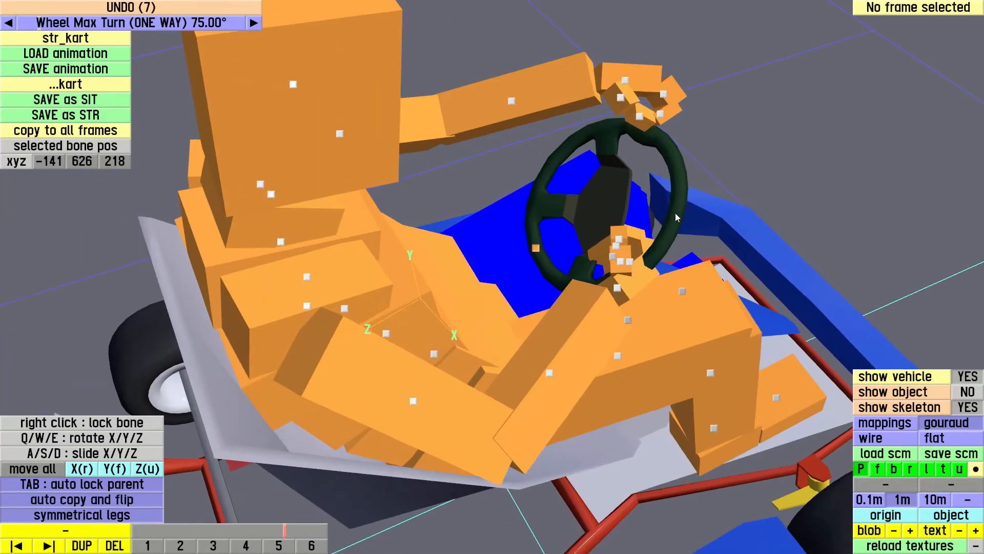
mouse_move(675, 214)
right_mouse_down()
mouse_move(669, 177)
mouse_move(682, 216)
right_mouse_up()
right_click_drag(572, 167, 601, 143)
left_click_drag(574, 146, 644, 152)
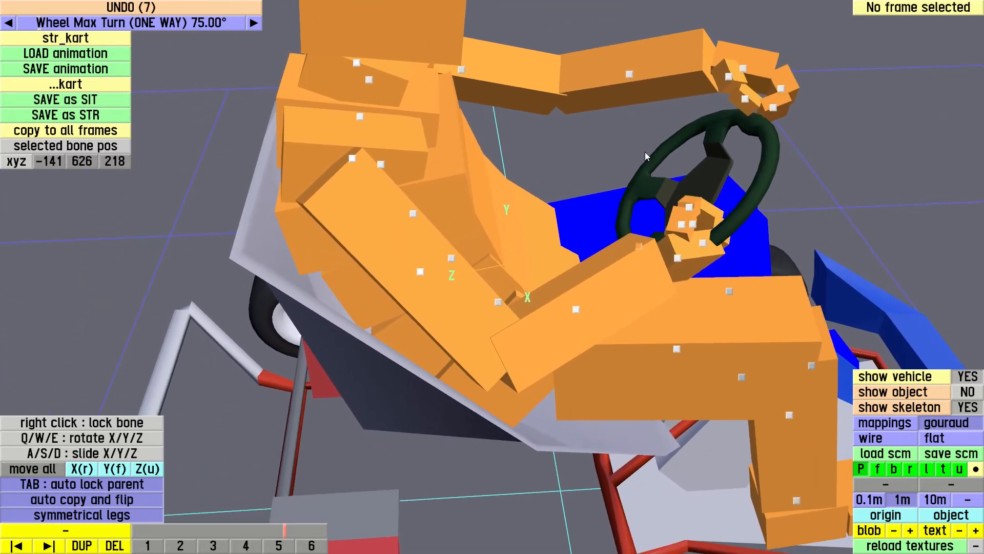
right_click_drag(593, 183, 637, 229)
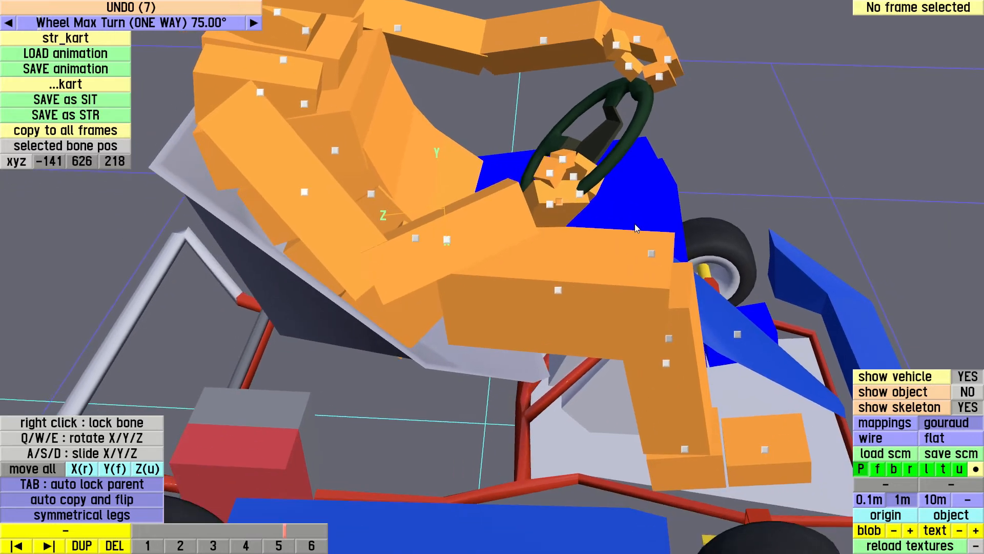
Select the right upper arm bone and make frame 5 the frame being edited
left_click(305, 193)
mouse_move(532, 278)
left_mouse_down()
mouse_move(571, 265)
mouse_move(522, 256)
left_mouse_up()
right_click_drag(522, 257, 363, 221)
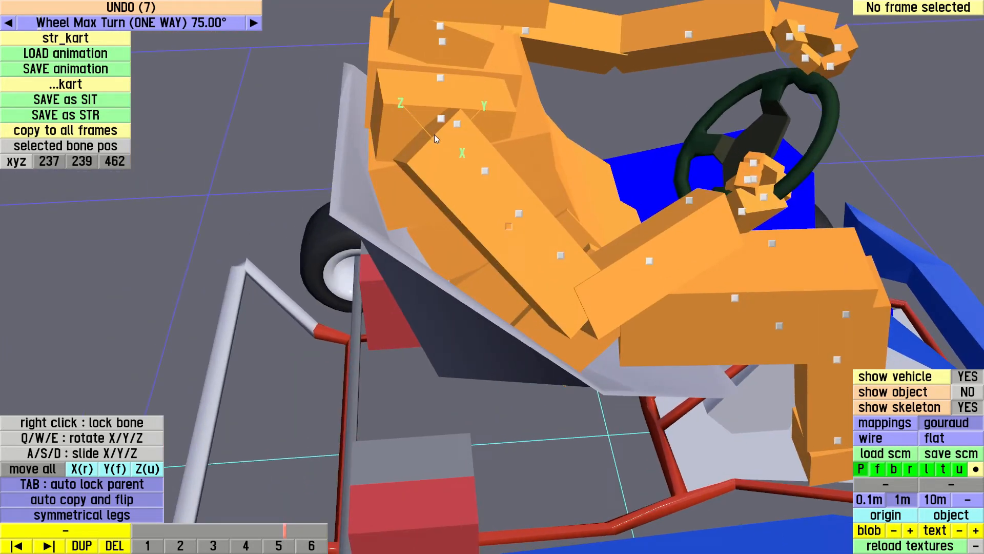
right_click_drag(407, 103, 415, 192)
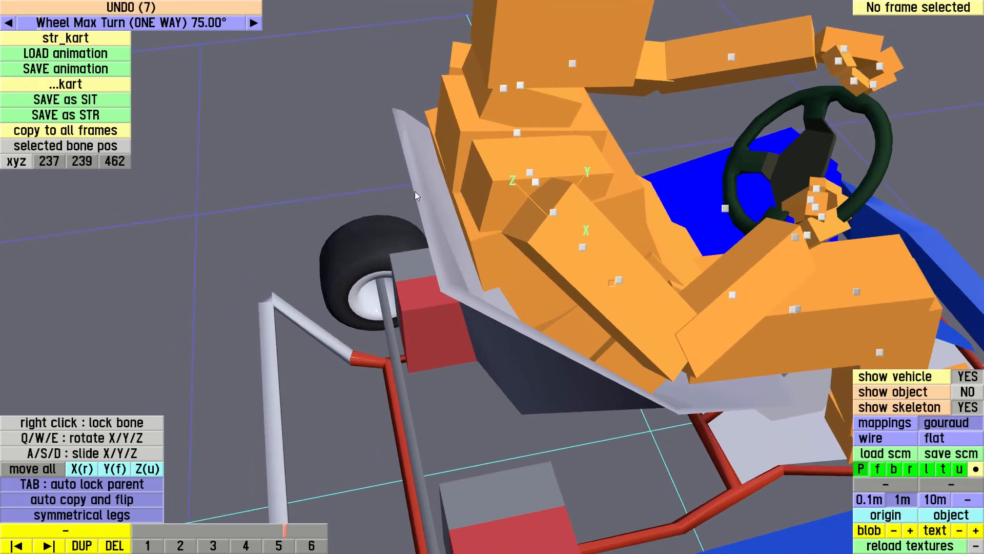
key("q")
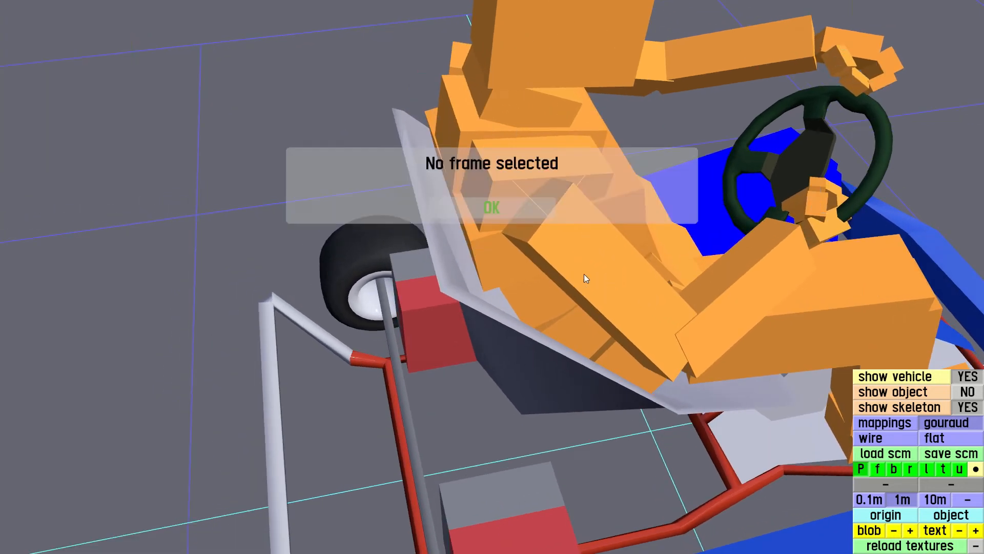
left_click(511, 203)
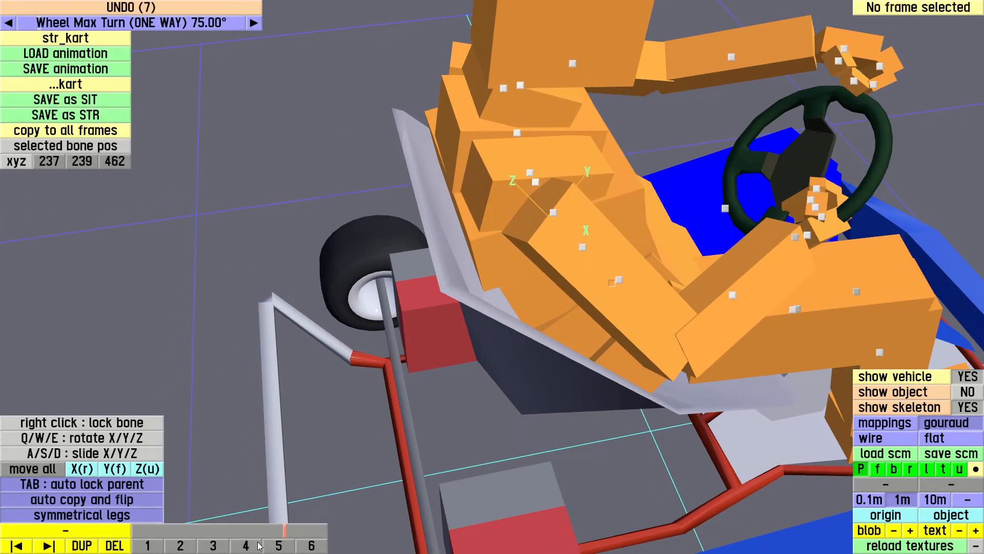
left_click(279, 546)
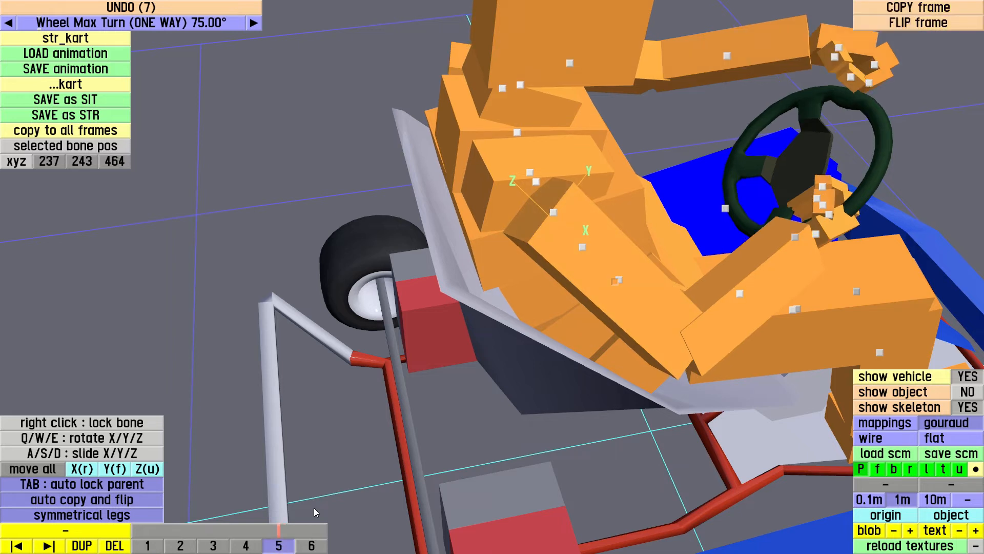
Try to rotate the right upper arm bone about its Z axis in frame 5
left_click(564, 242)
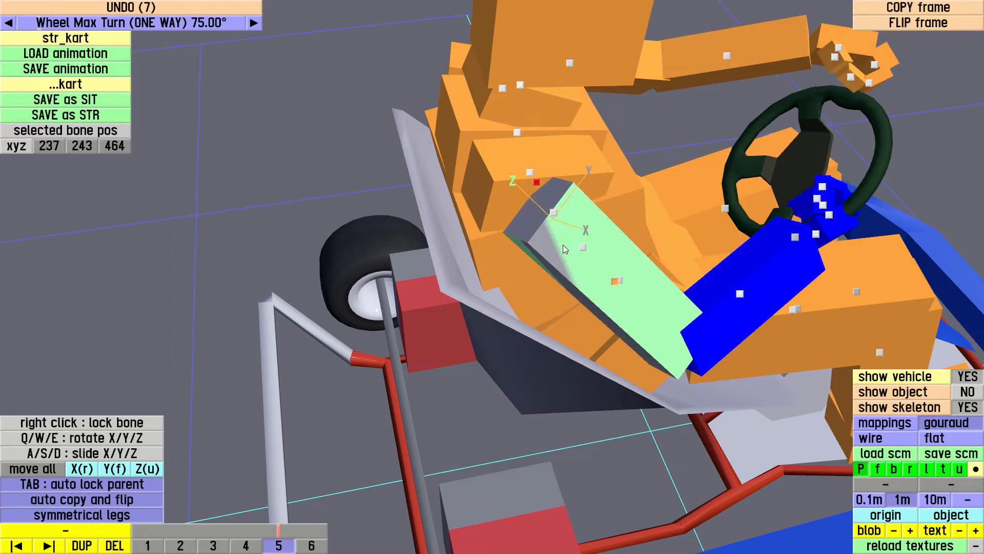
mouse_move(540, 250)
left_mouse_down()
mouse_move(484, 260)
mouse_move(552, 255)
mouse_move(508, 263)
mouse_move(543, 260)
left_mouse_up()
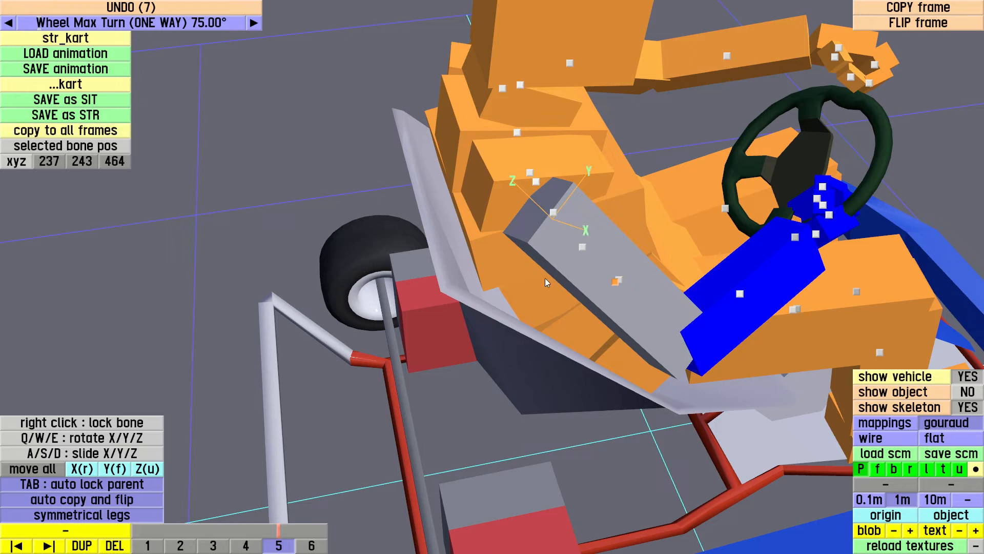
middle_click_drag(565, 289, 440, 275)
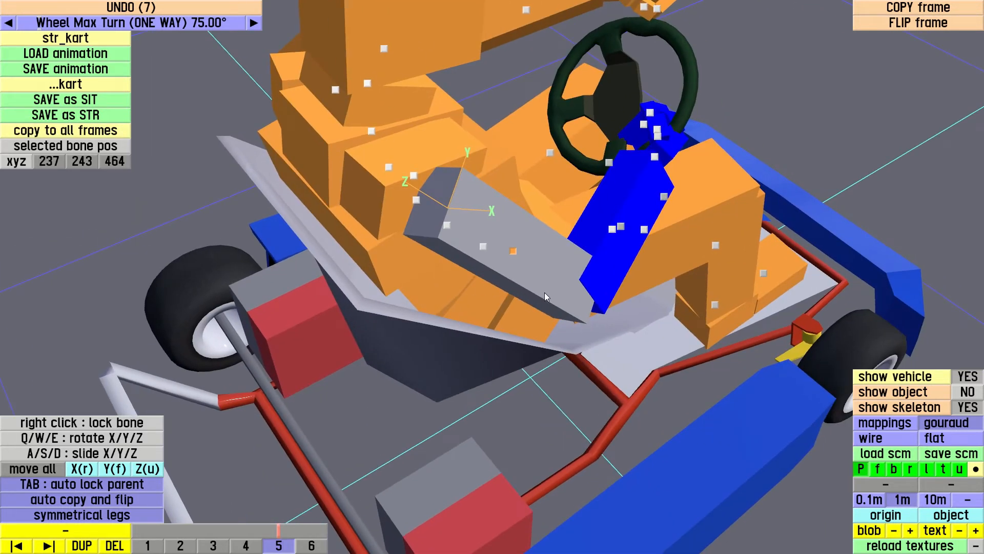
middle_click_drag(540, 290, 486, 285)
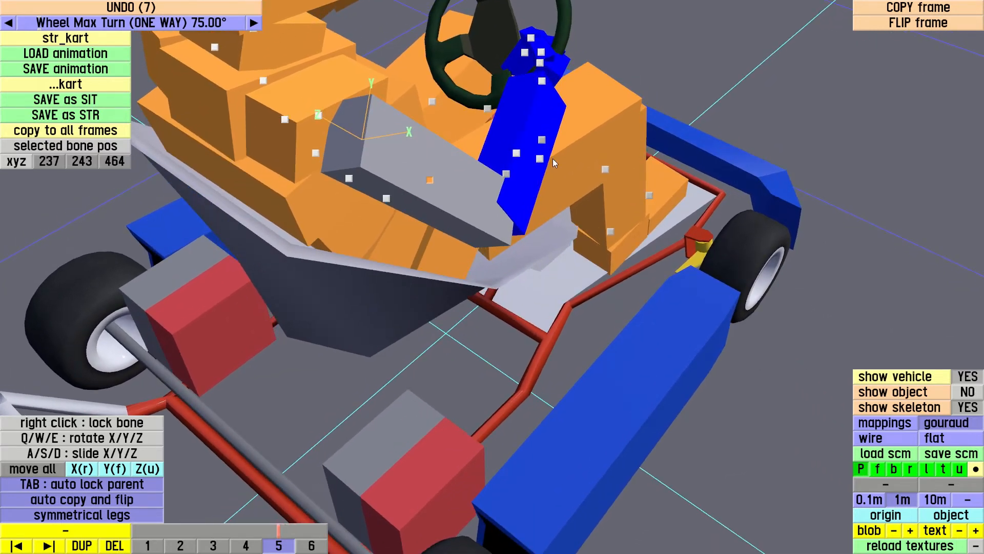
middle_click_drag(552, 158, 567, 173)
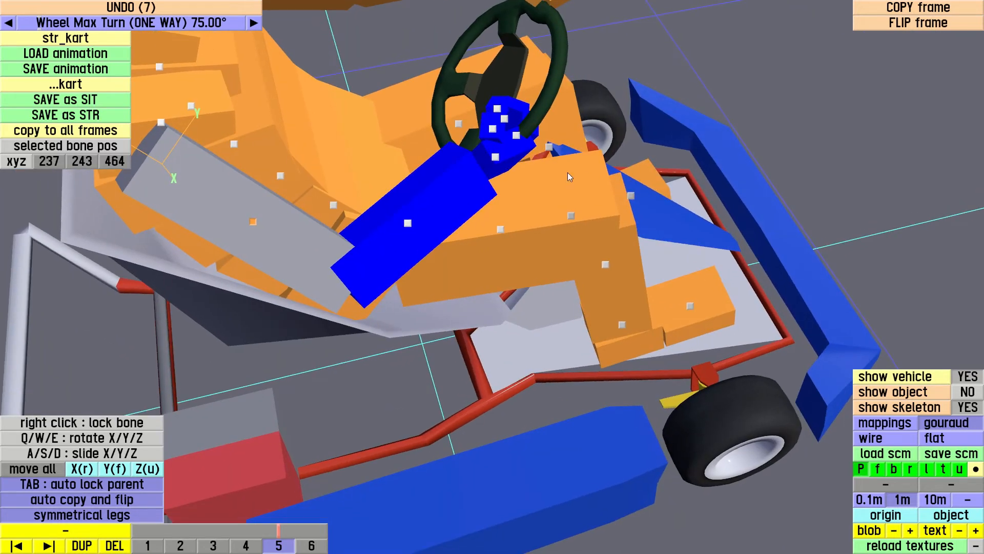
Lock the right hand bone and try rotating the right upper arm about its Y axis with the hand held in place
left_click(496, 157)
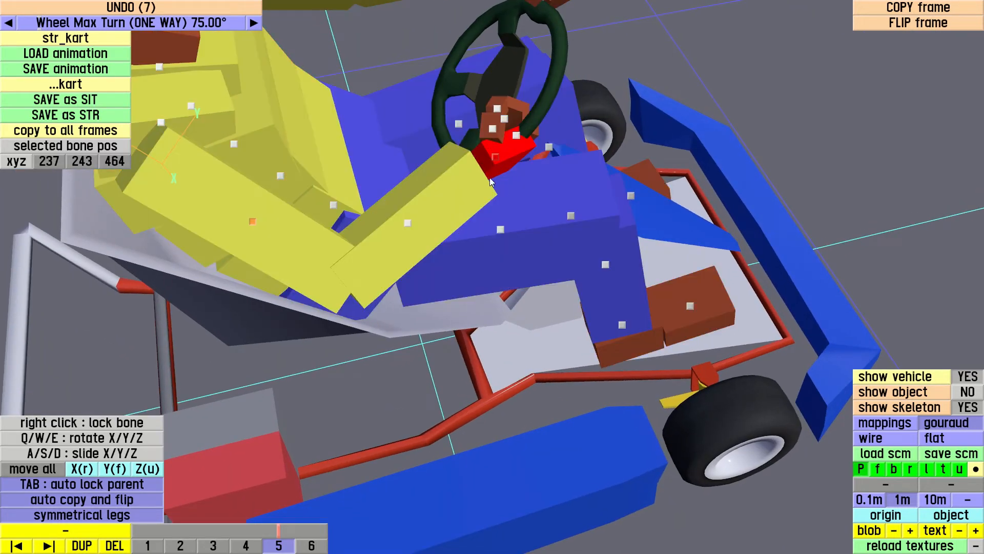
middle_click_drag(509, 148, 385, 327)
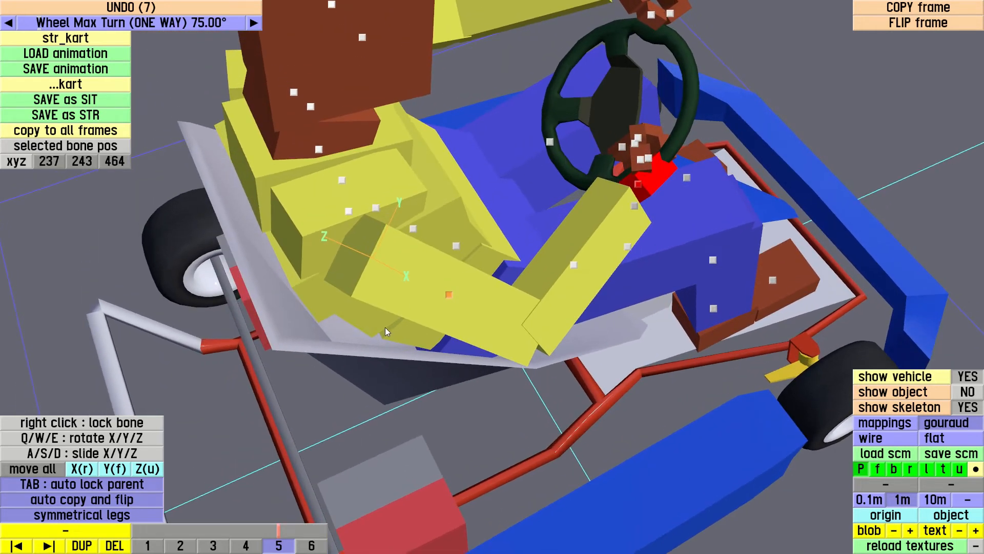
right_click(419, 289)
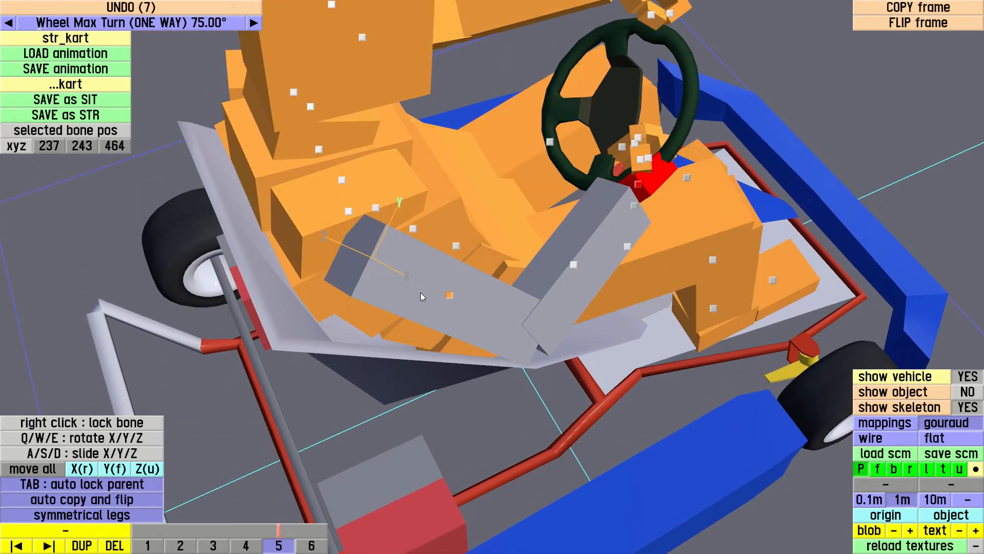
mouse_move(421, 296)
left_mouse_down()
mouse_move(433, 296)
mouse_move(334, 298)
mouse_move(423, 299)
mouse_move(334, 308)
mouse_move(431, 303)
mouse_move(411, 304)
left_mouse_up()
Release the lock on the right hand bone and select the left hand bone in frame 5
left_click_drag(764, 170, 708, 202)
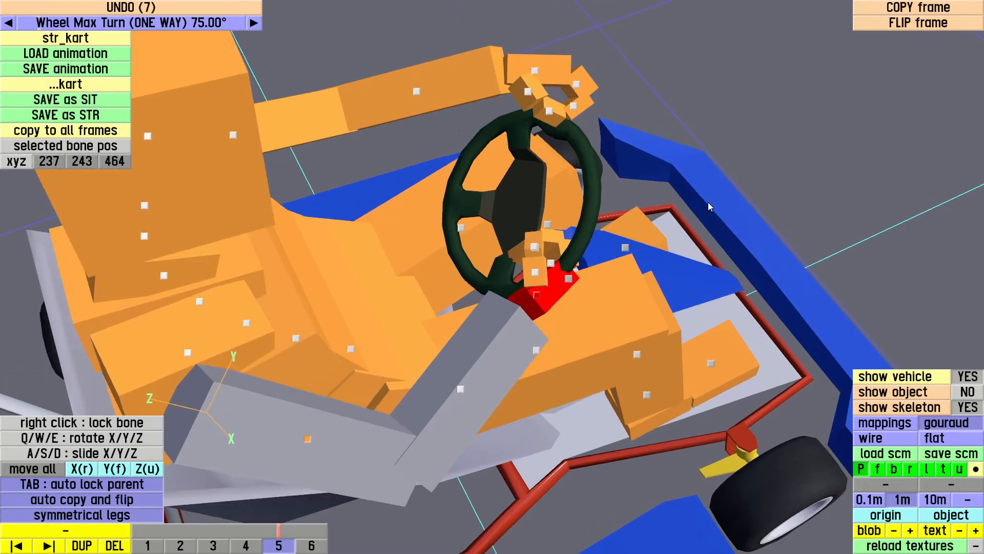
left_click_drag(657, 157, 737, 161)
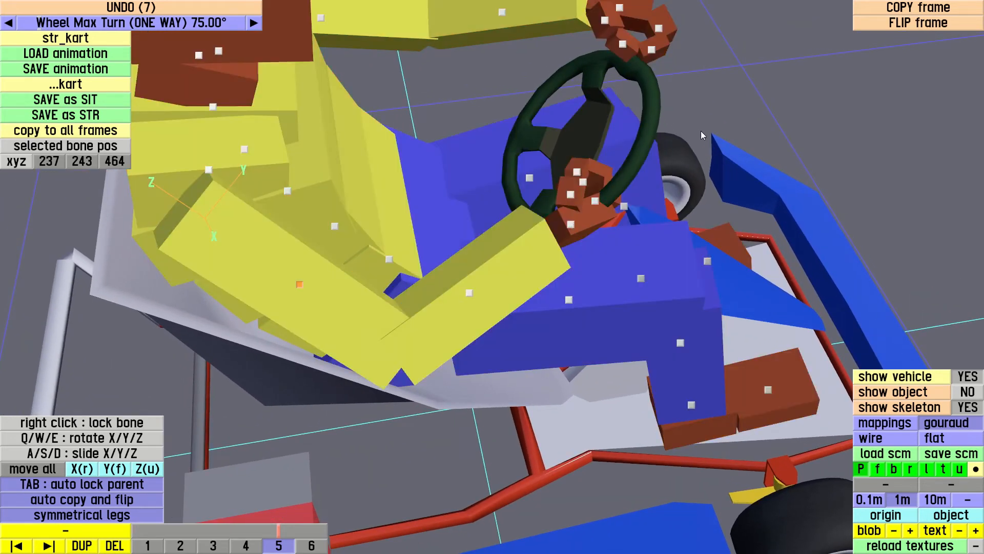
mouse_move(700, 131)
left_mouse_down()
mouse_move(798, 109)
mouse_move(746, 100)
mouse_move(682, 122)
mouse_move(690, 133)
left_mouse_up()
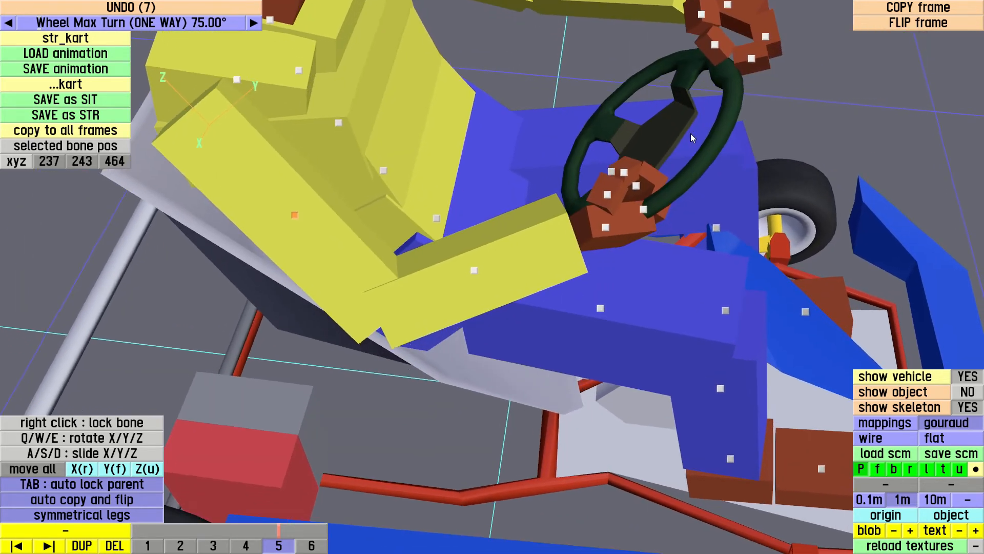
right_click_drag(681, 136, 678, 140)
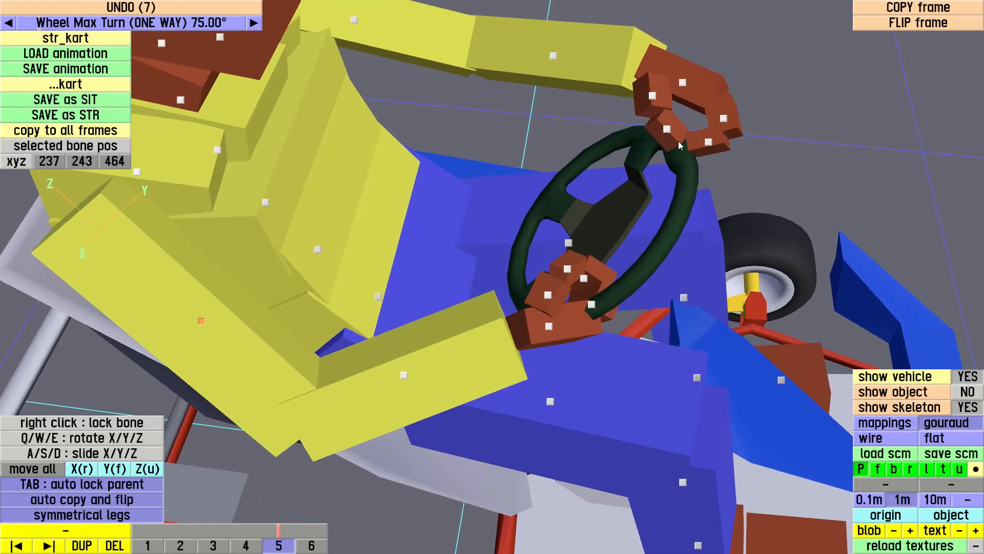
left_click(684, 83)
left_click(639, 149)
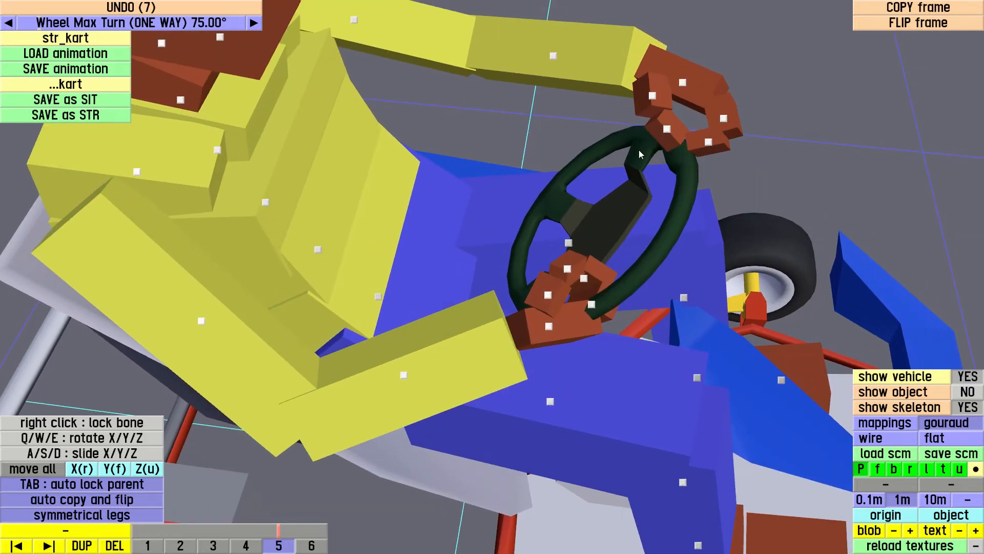
left_click(683, 82)
mouse_move(609, 177)
left_mouse_down()
mouse_move(547, 167)
mouse_move(558, 193)
mouse_move(553, 177)
left_mouse_up()
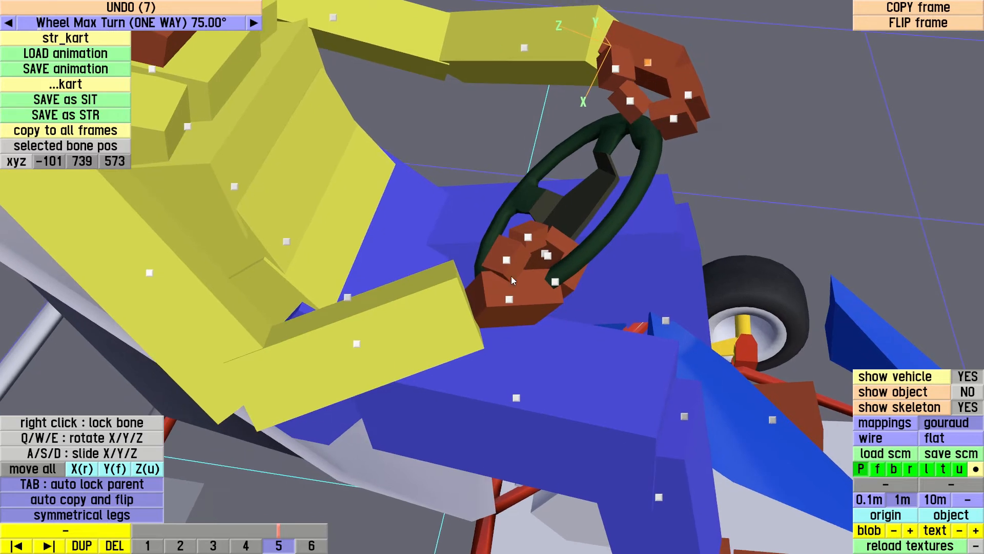
Slide the left hand bone along its vertical axis to Z 544 in frame 6, bringing it onto the steering wheel rim
left_click_drag(538, 189, 495, 176)
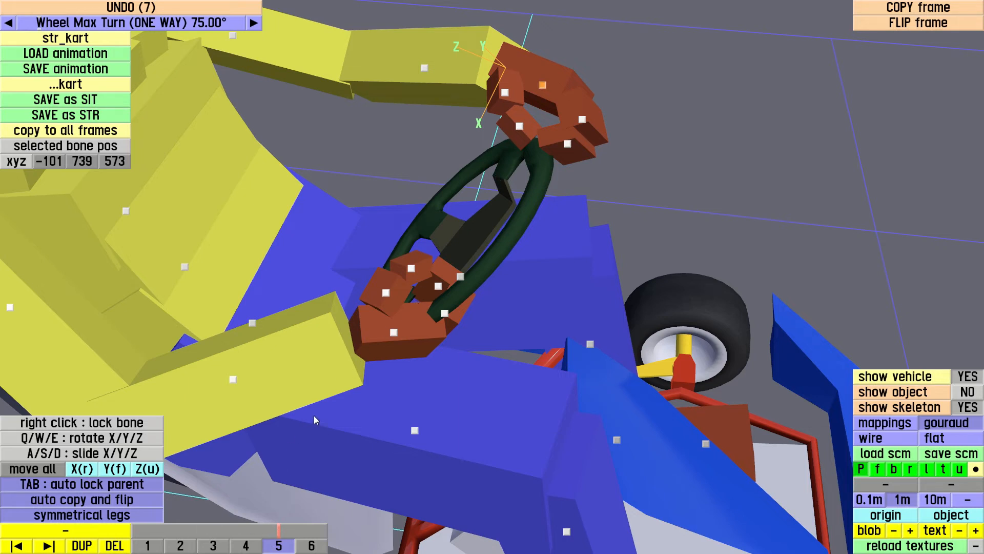
left_click(150, 546)
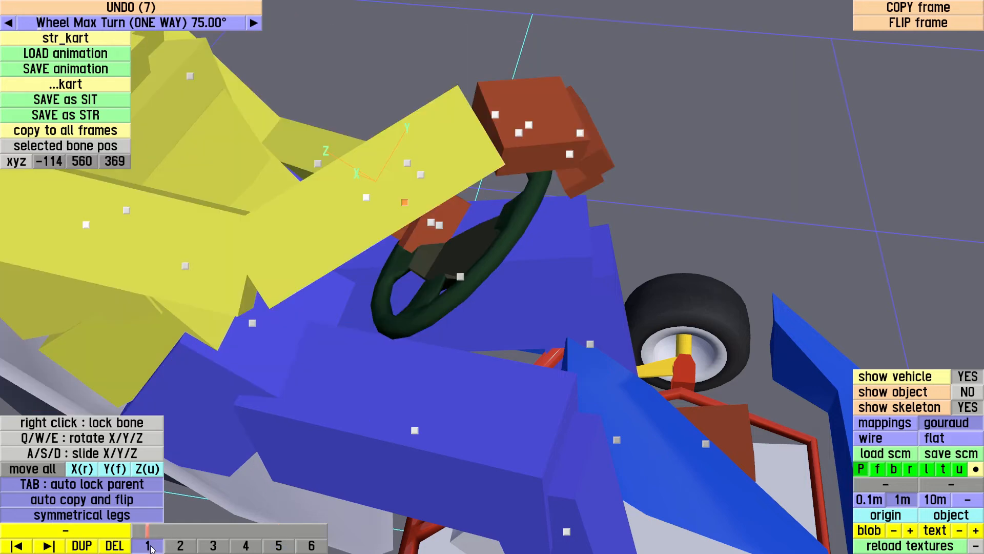
left_click_drag(533, 299, 542, 294)
left_click(316, 545)
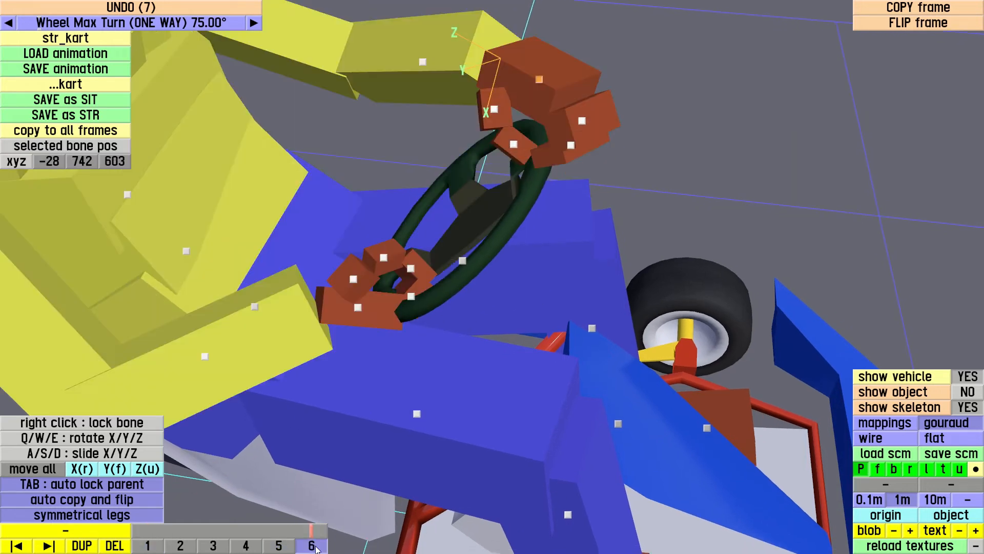
left_click_drag(556, 235, 612, 88)
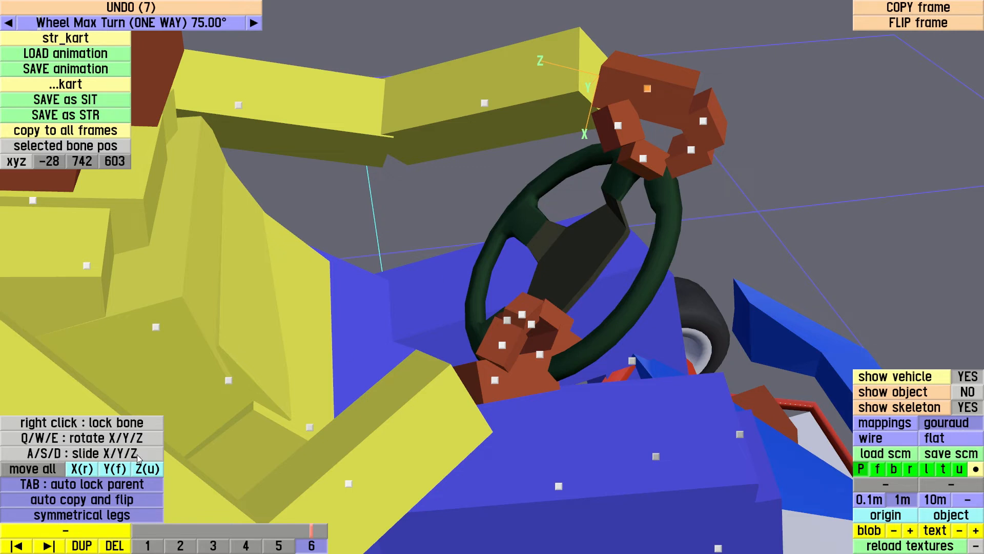
left_click(650, 170)
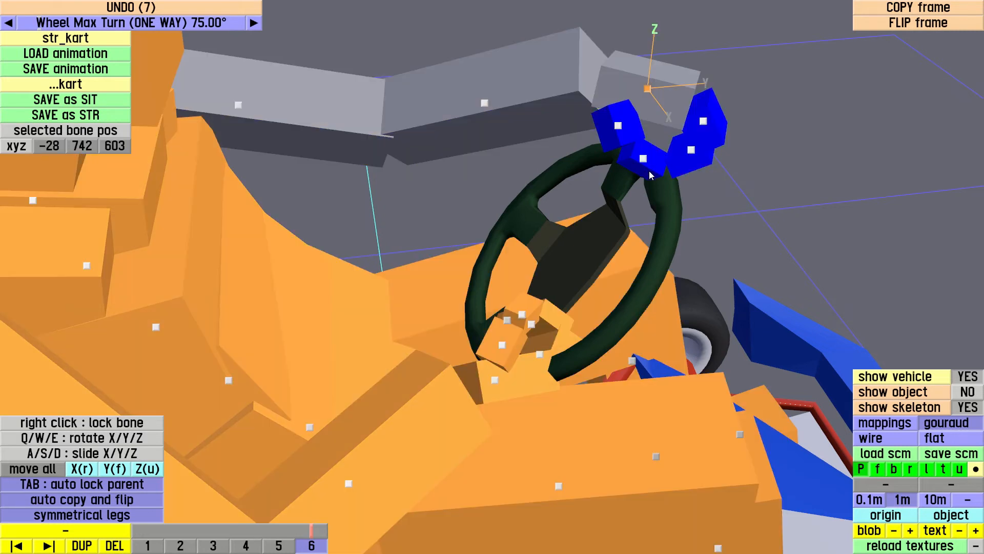
key("d")
left_click_drag(643, 179, 560, 278)
right_click_drag(674, 216, 635, 225)
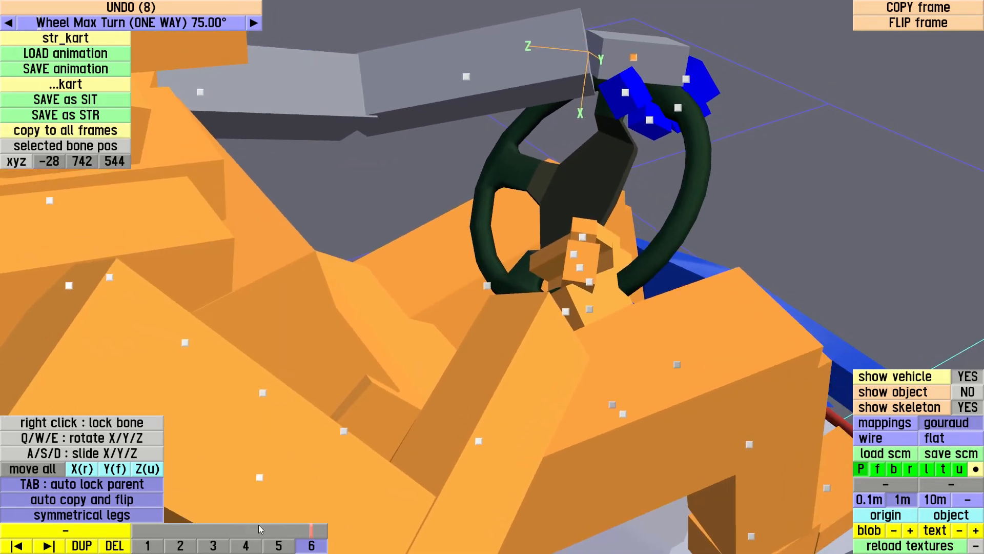
Make frame 5 the edited frame and lower the left hand bone to Z 507
left_click(280, 546)
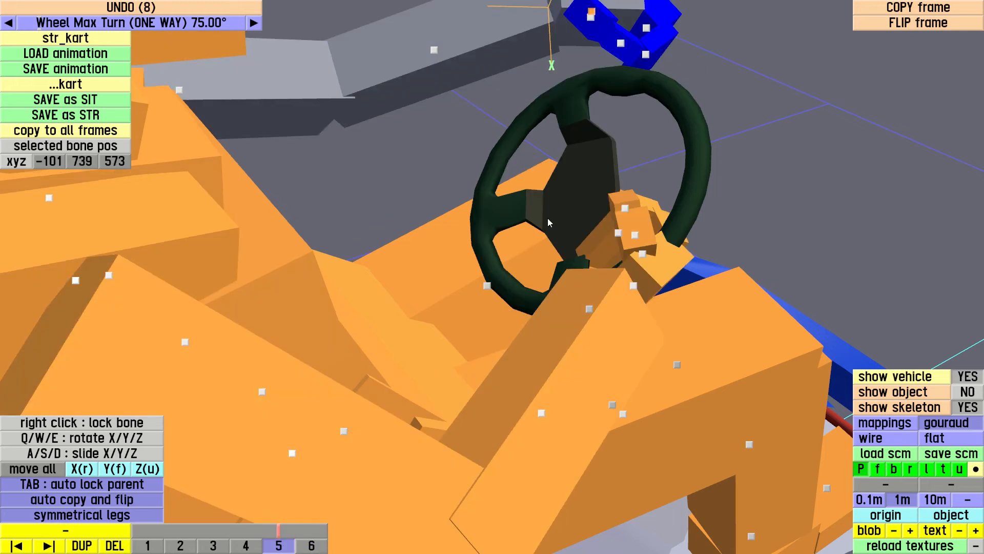
right_click_drag(548, 218, 530, 250)
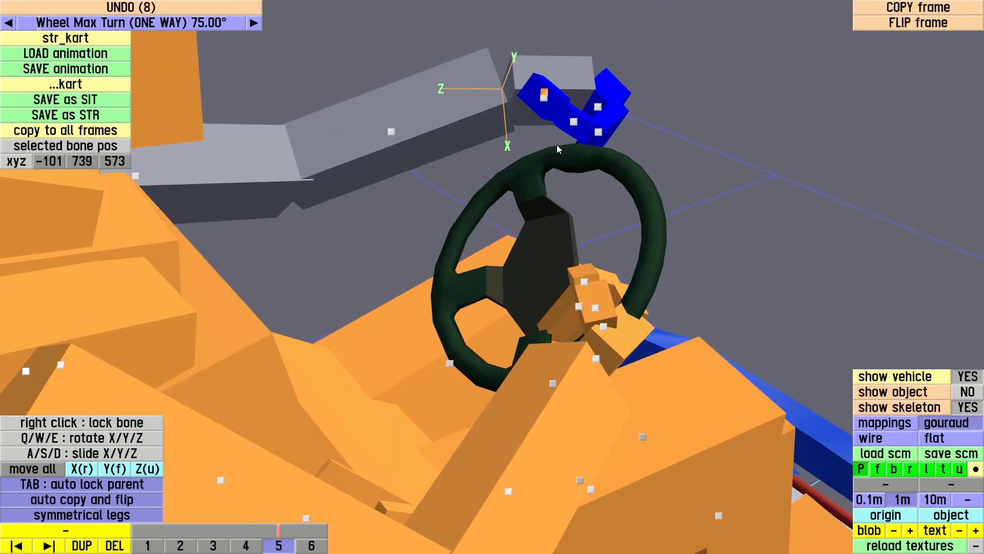
key("d")
left_click_drag(537, 141, 539, 195)
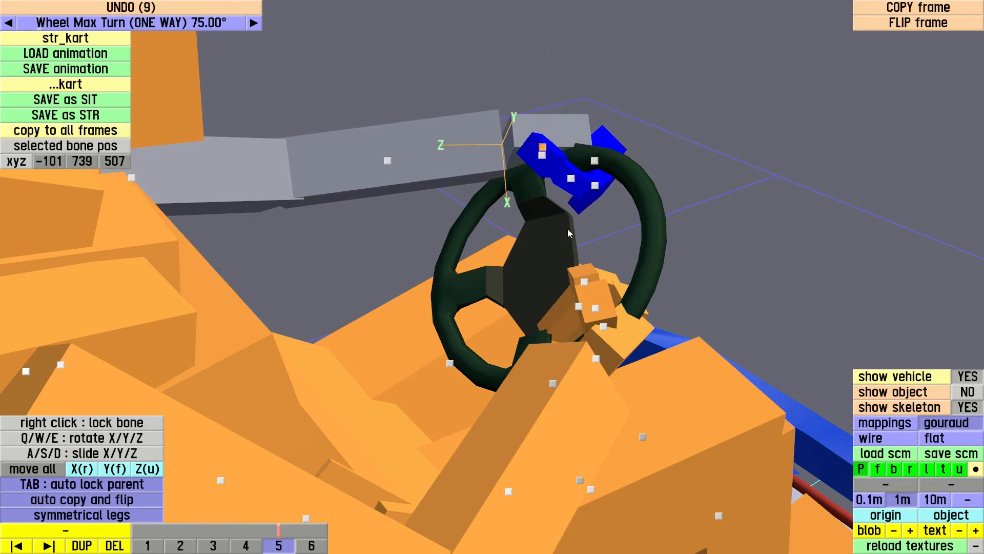
Lower the left hand bone onto the wheel rim in frame 4, to Z 445
left_click(247, 547)
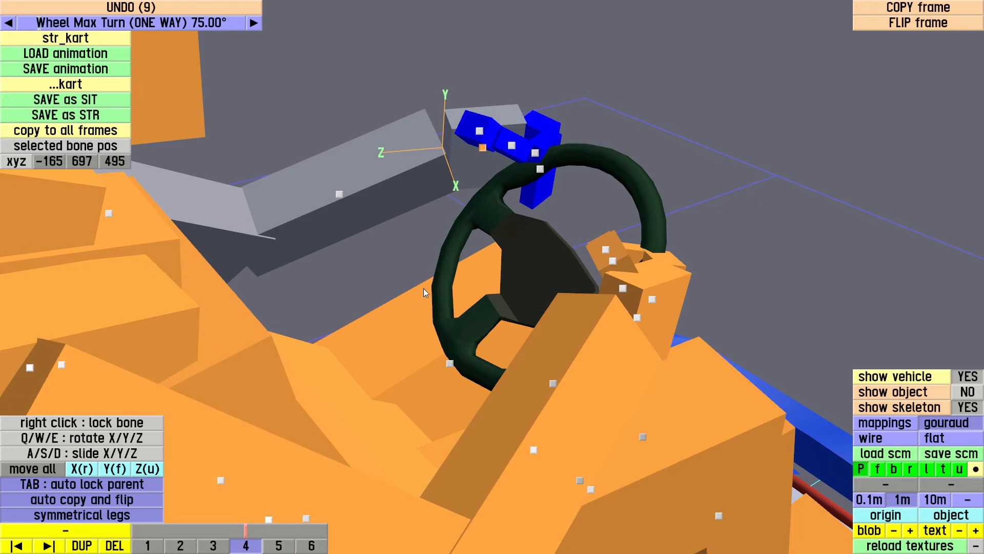
left_click_drag(479, 164, 480, 206)
left_click_drag(615, 156, 617, 170)
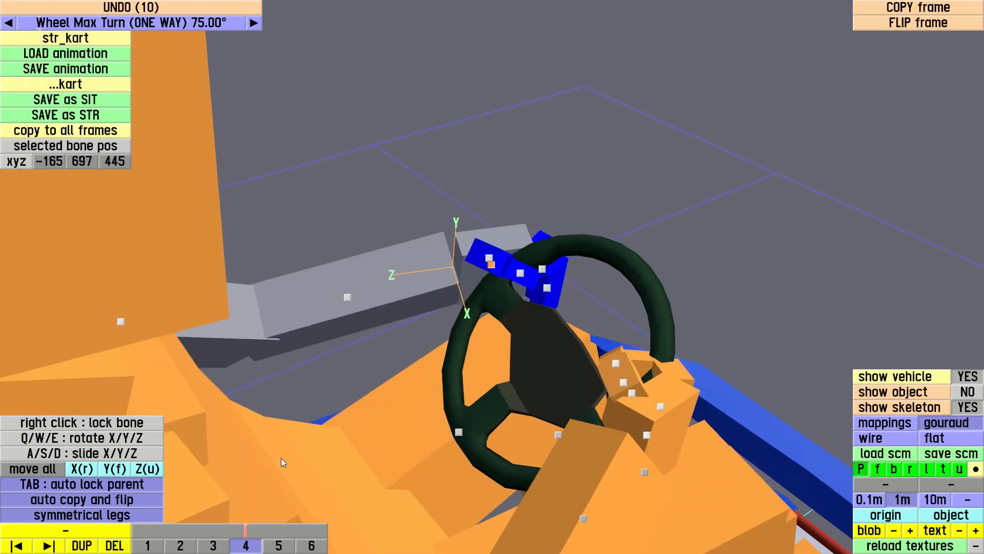
Switch to frame 3 and slide the left hand bone down to Z 404
left_click(219, 546)
left_click_drag(438, 292, 434, 334)
right_click_drag(434, 392, 426, 300)
scroll(427, 300, "down", 3)
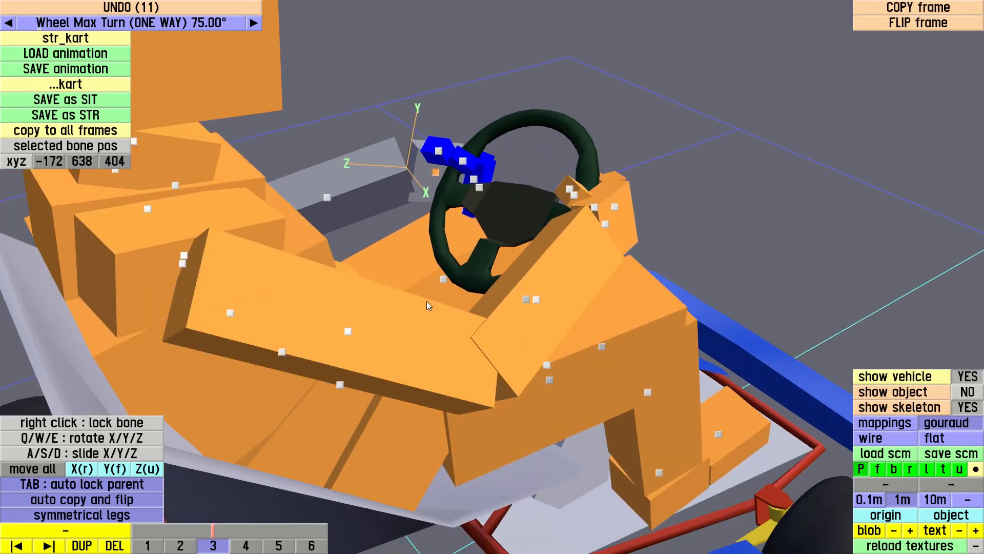
Lower the left hand bone to Z 330 in frame 2 and to Z 312 in frame 1
left_click(180, 546)
left_click_drag(423, 217, 409, 260)
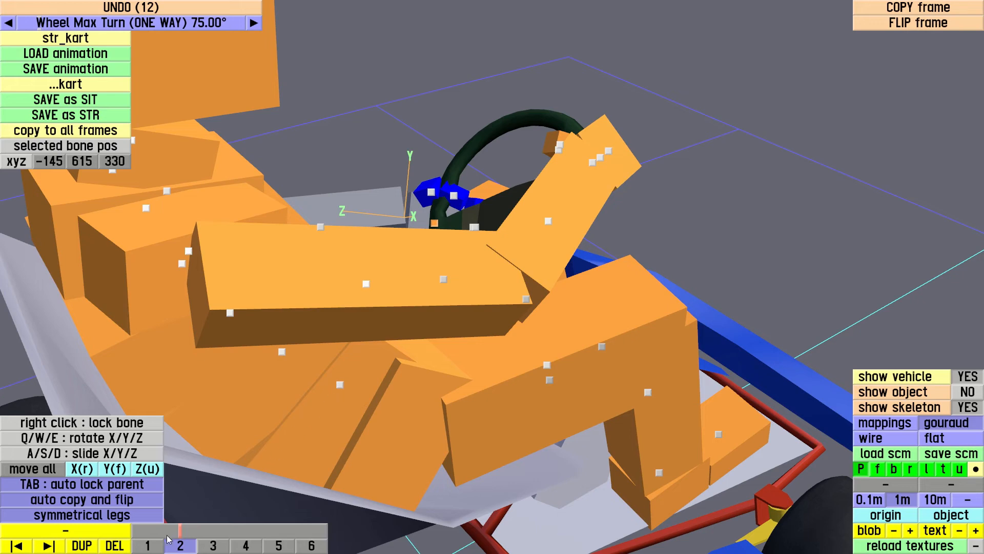
left_click(148, 546)
left_click_drag(415, 321, 379, 378)
key("d")
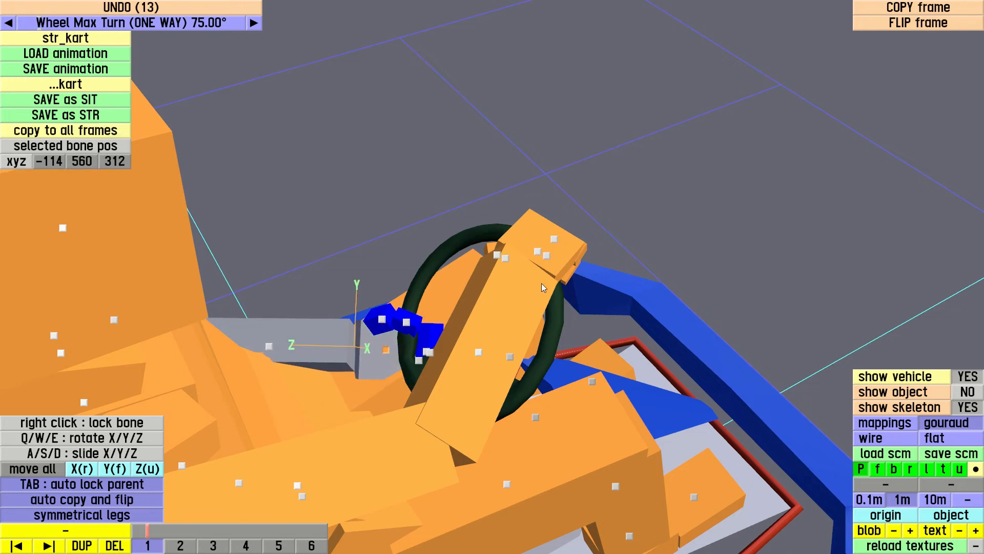
Scrub through the steering animation and examine how the hands follow the steering wheel from the front and side
left_click_drag(503, 247, 592, 270)
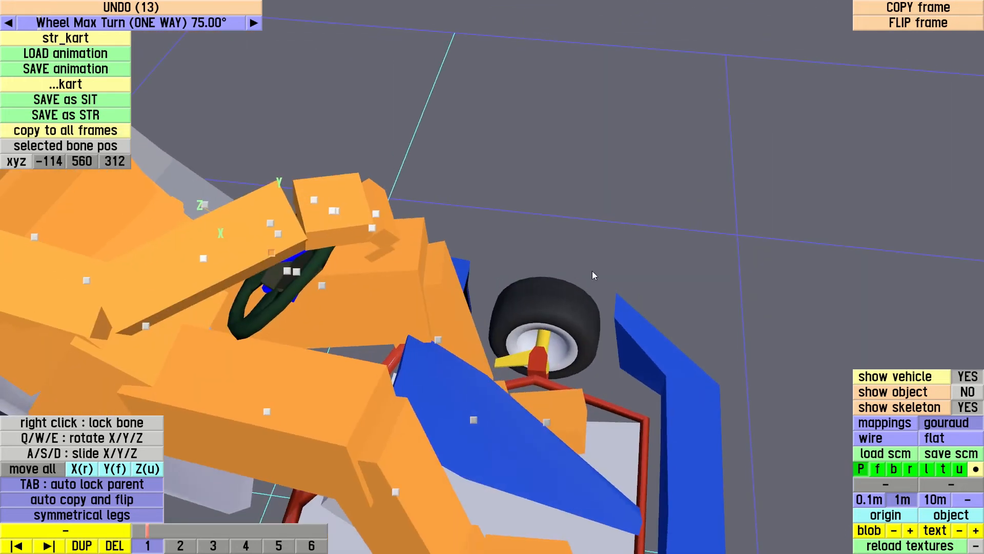
left_click_drag(480, 189, 506, 272)
mouse_move(259, 247)
left_mouse_down()
mouse_move(517, 229)
mouse_move(547, 184)
mouse_move(453, 288)
mouse_move(473, 283)
mouse_move(465, 289)
left_mouse_up()
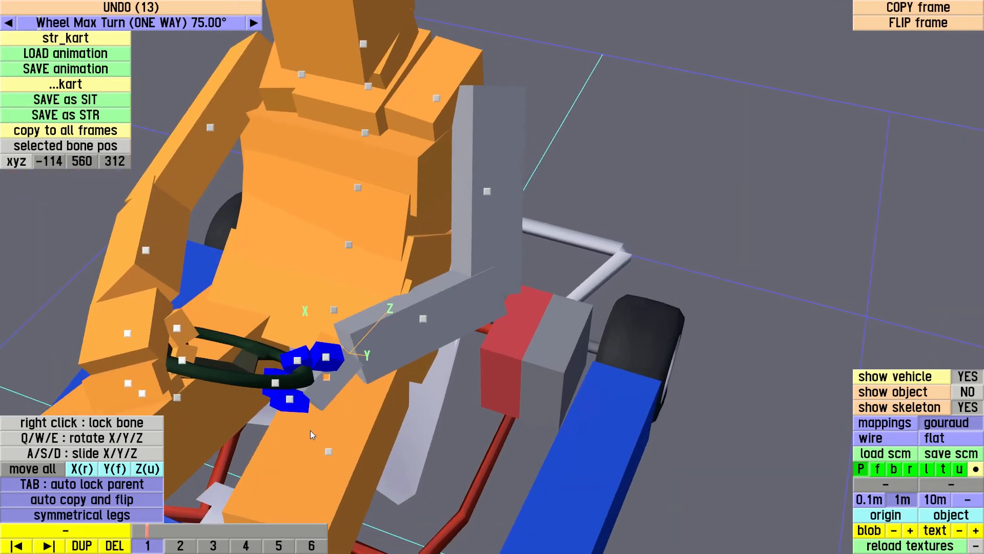
right_click_drag(309, 429, 424, 302)
mouse_move(156, 531)
left_mouse_down()
mouse_move(311, 528)
mouse_move(177, 529)
mouse_move(203, 529)
left_mouse_up()
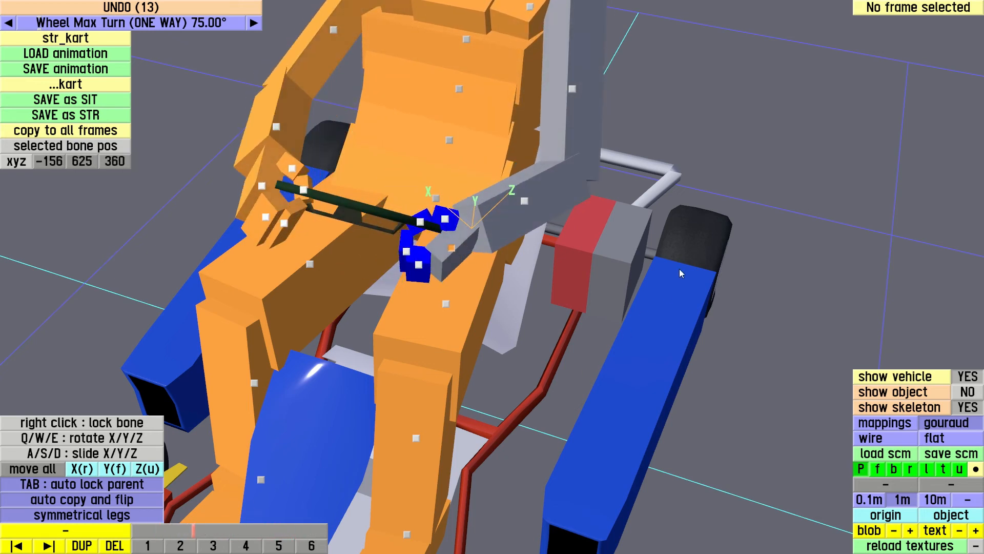
right_click_drag(679, 269, 634, 180)
scroll(633, 187, "down", 5)
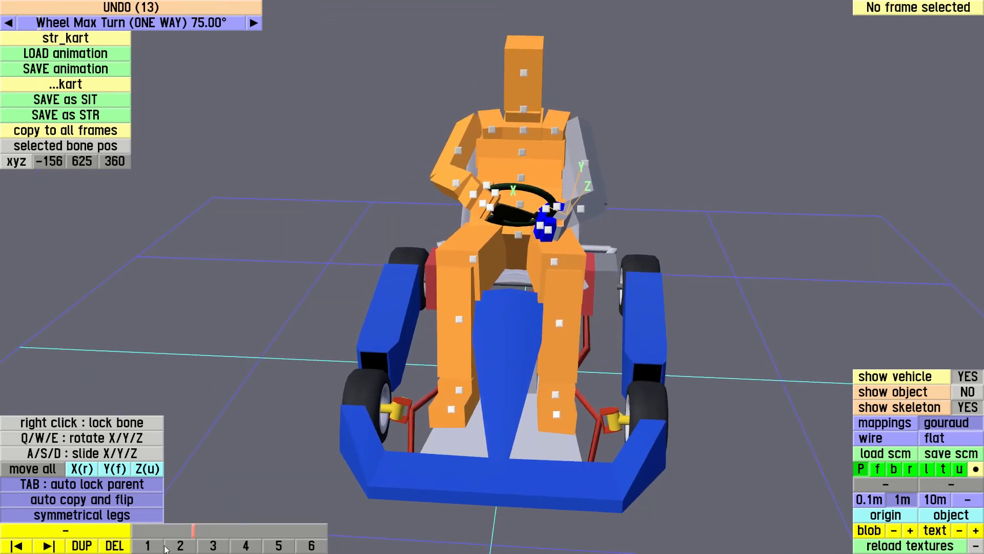
mouse_move(208, 529)
left_mouse_down()
mouse_move(333, 518)
mouse_move(159, 522)
mouse_move(330, 519)
left_mouse_up()
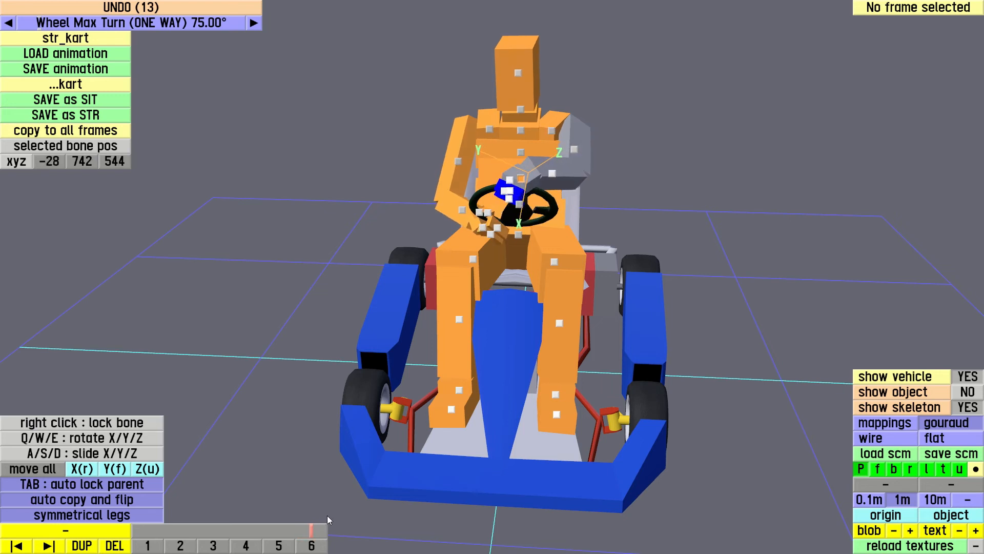
left_click_drag(326, 519, 247, 538)
left_click_drag(701, 256, 504, 265)
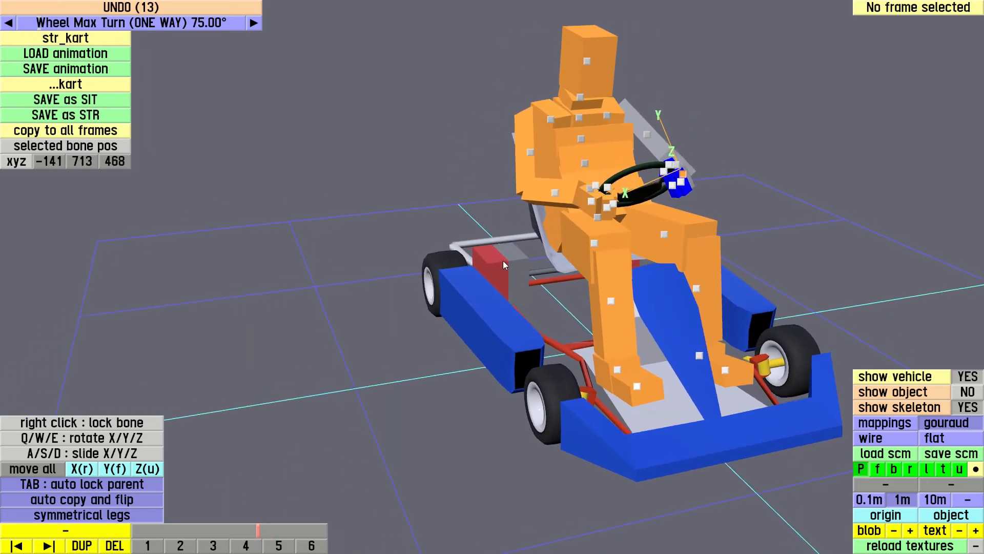
mouse_move(284, 534)
left_mouse_down()
mouse_move(194, 536)
mouse_move(321, 531)
left_mouse_up()
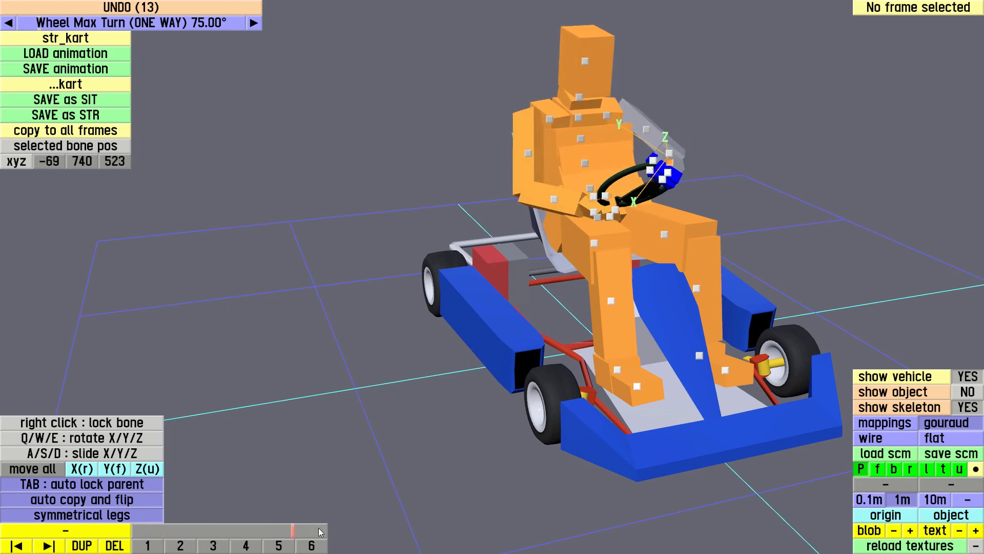
left_click_drag(488, 300, 438, 310)
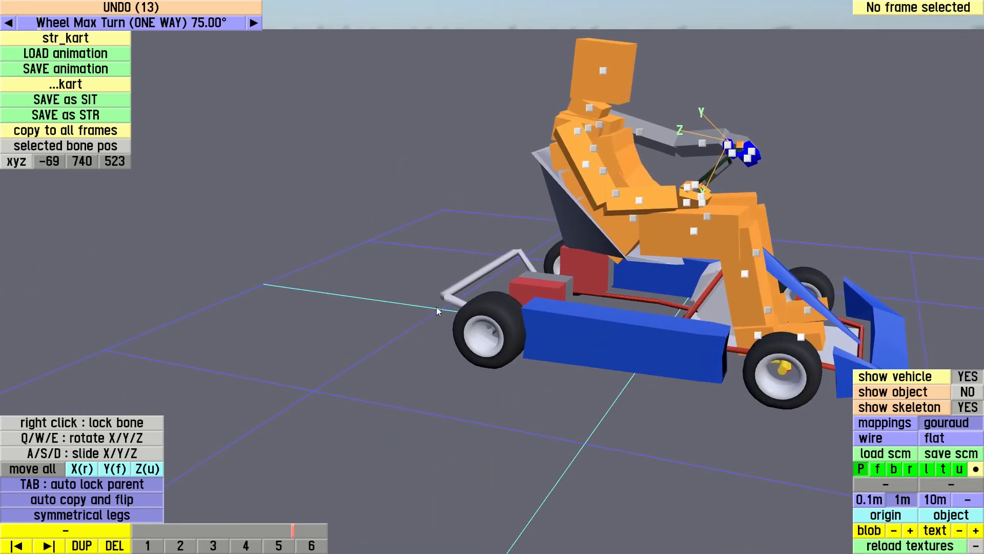
right_click_drag(380, 334, 261, 378)
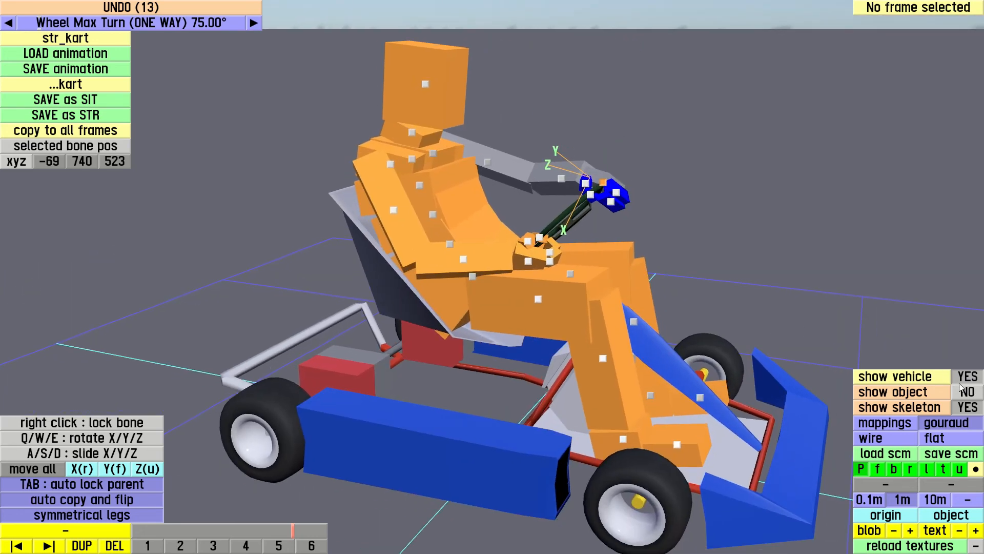
Hide the skeleton, show the driver object instead, and check its pose while scrubbing the steering animation
left_click(968, 407)
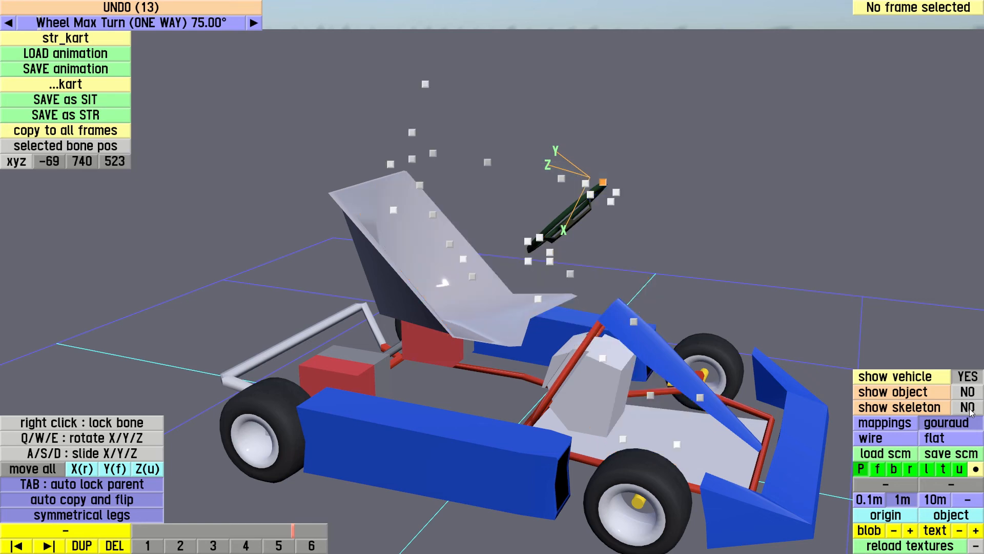
left_click(968, 392)
left_click_drag(346, 344, 407, 322)
mouse_move(294, 538)
left_mouse_down()
mouse_move(147, 545)
mouse_move(234, 536)
mouse_move(310, 513)
mouse_move(226, 517)
mouse_move(256, 506)
left_mouse_up()
left_click_drag(249, 295, 284, 286)
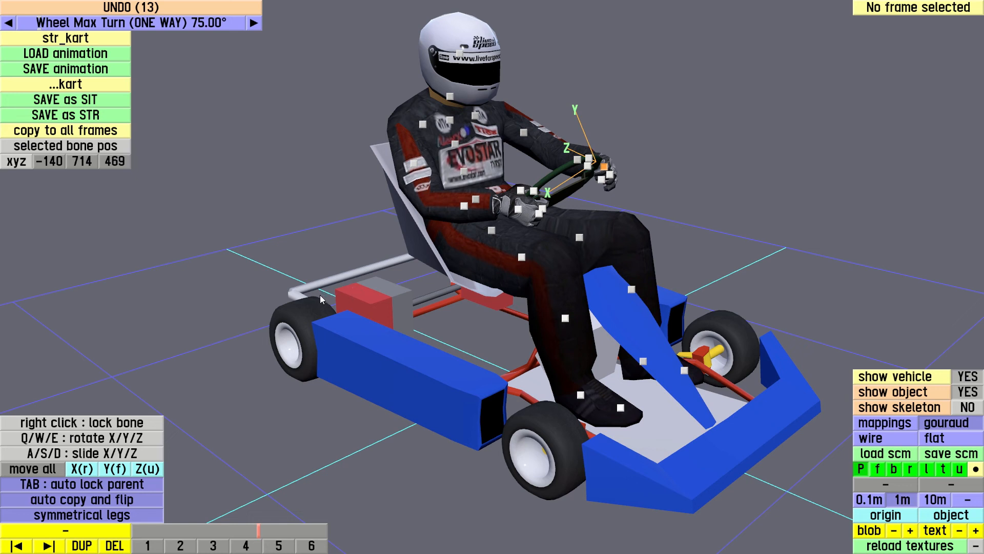
left_click_drag(320, 295, 313, 297)
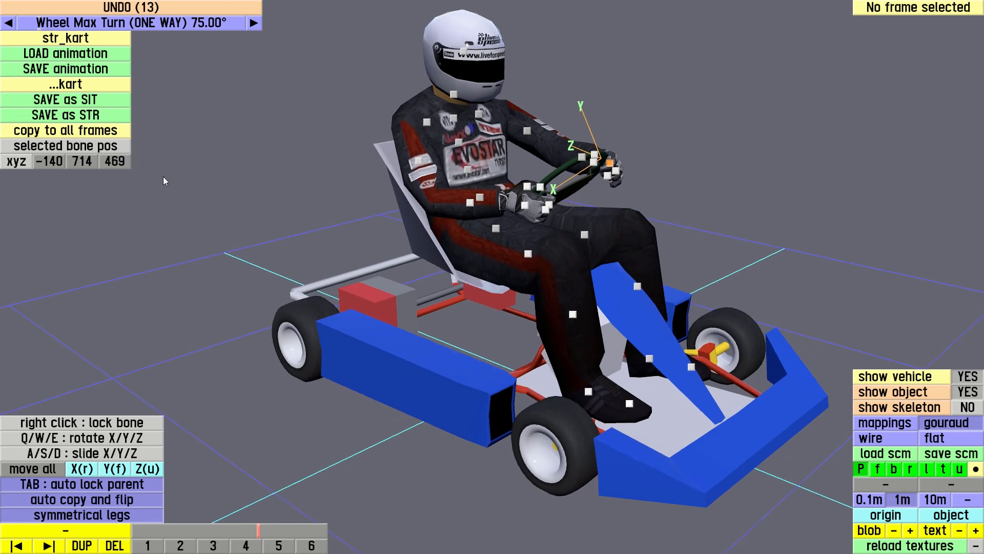
Save the pose set as a steering (STR) animation named str_kart_2
left_click(75, 118)
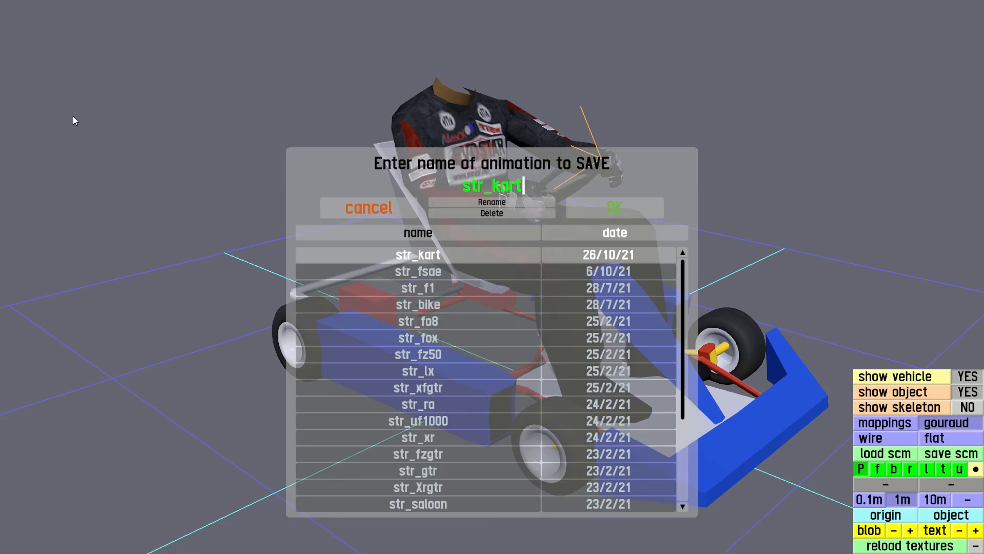
type("_")
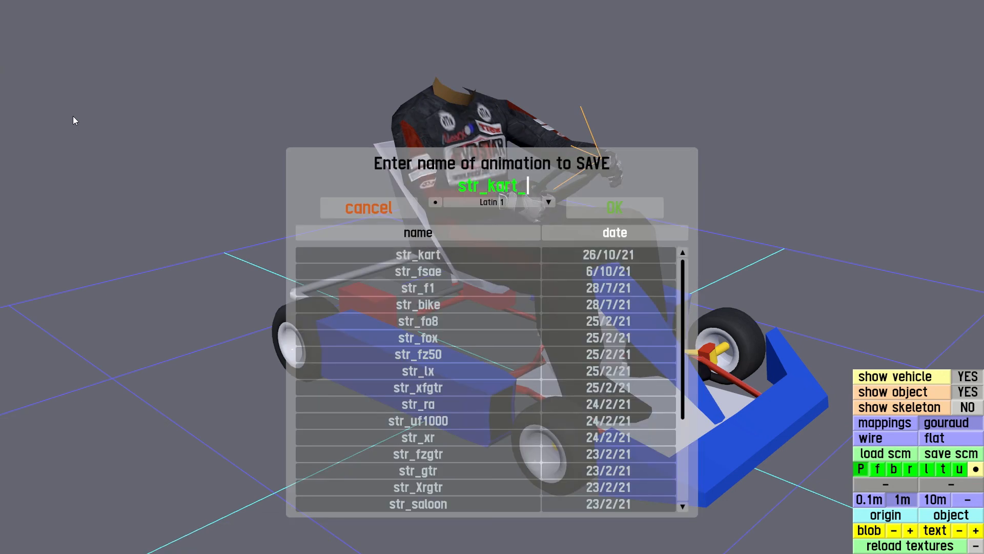
type("2")
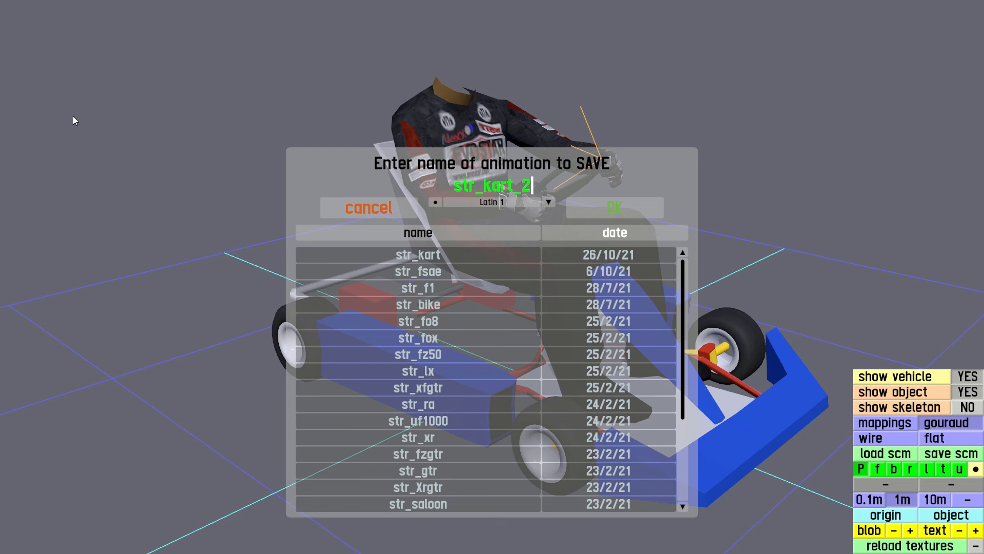
key("Return")
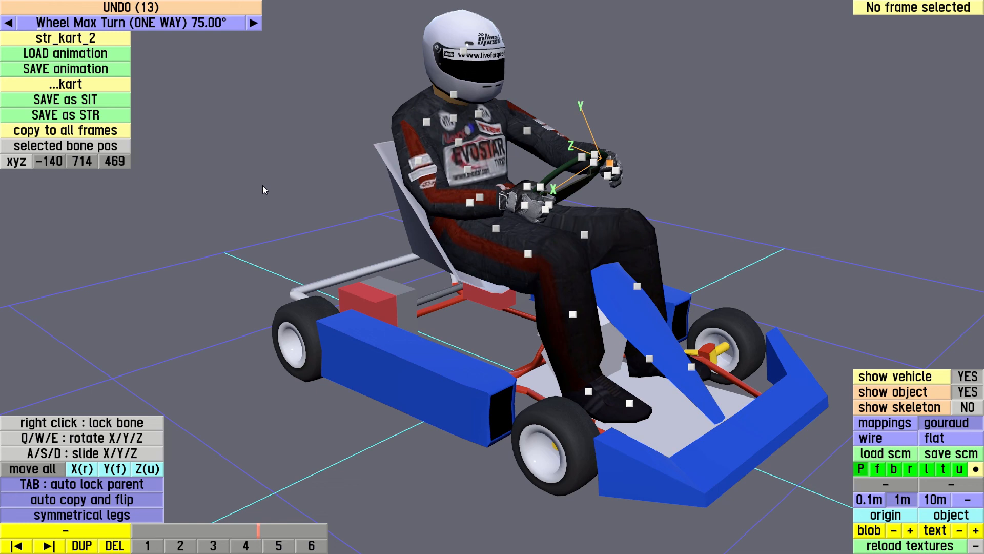
Return to the vehicle editor and assign str_kart_2 as the kart's steering animation in the steering and driver settings
key("Escape")
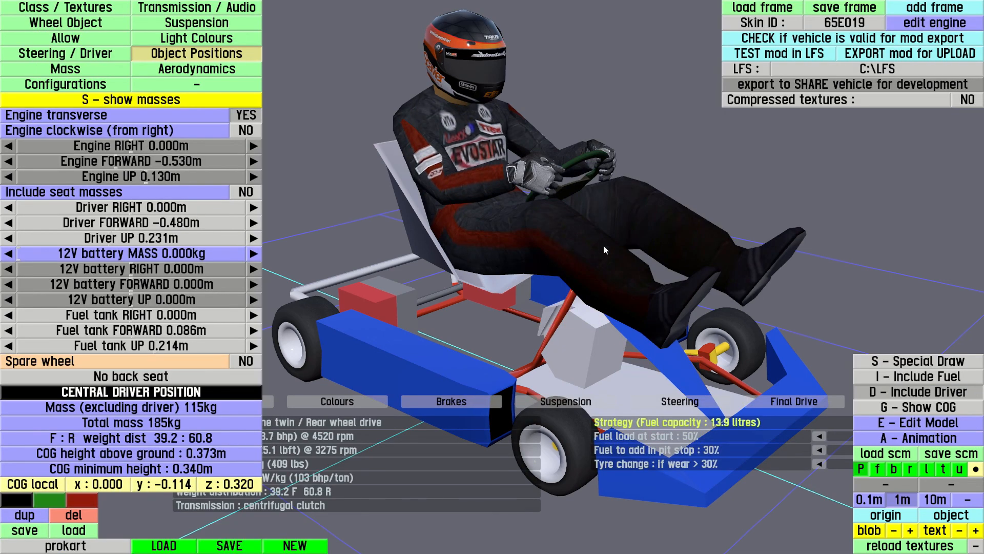
right_click_drag(618, 243, 623, 230)
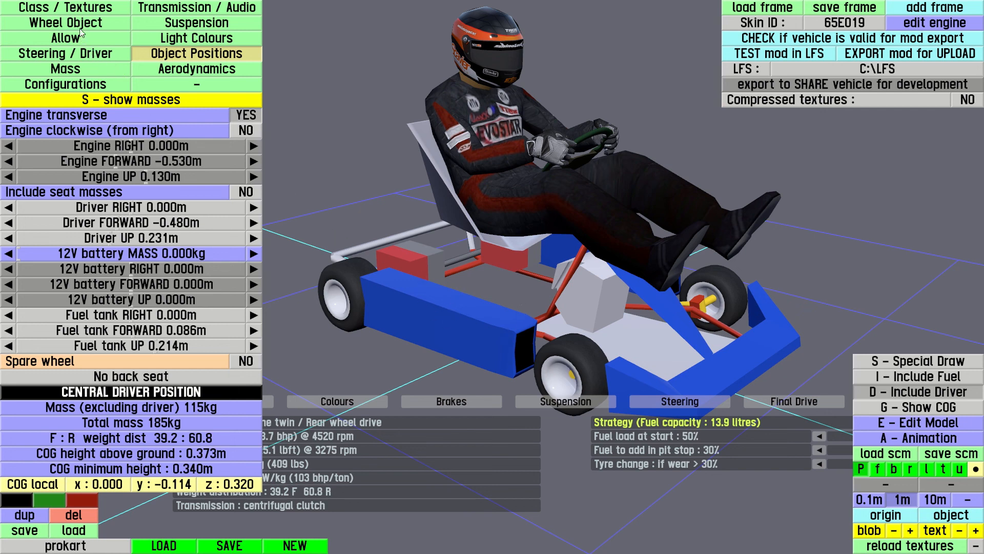
left_click(92, 54)
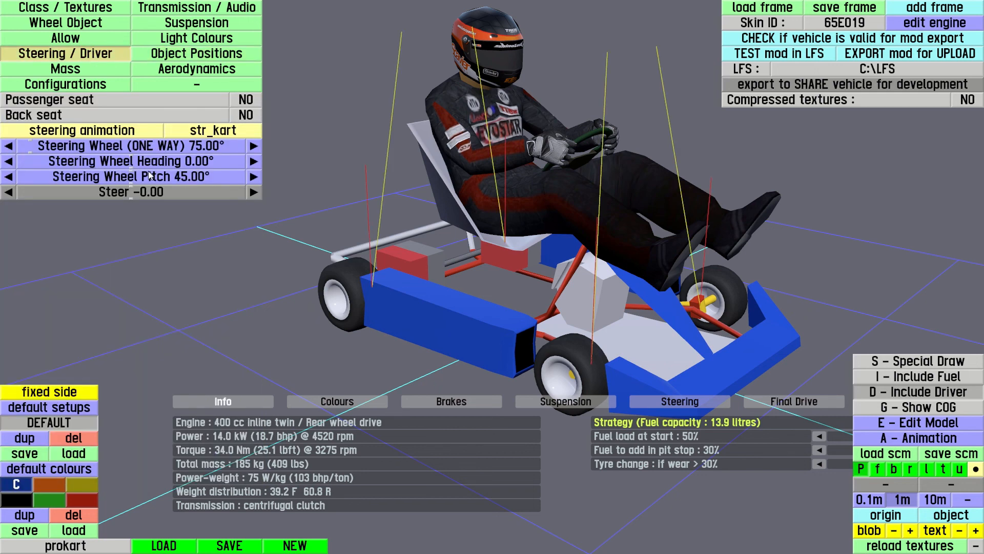
left_click(221, 131)
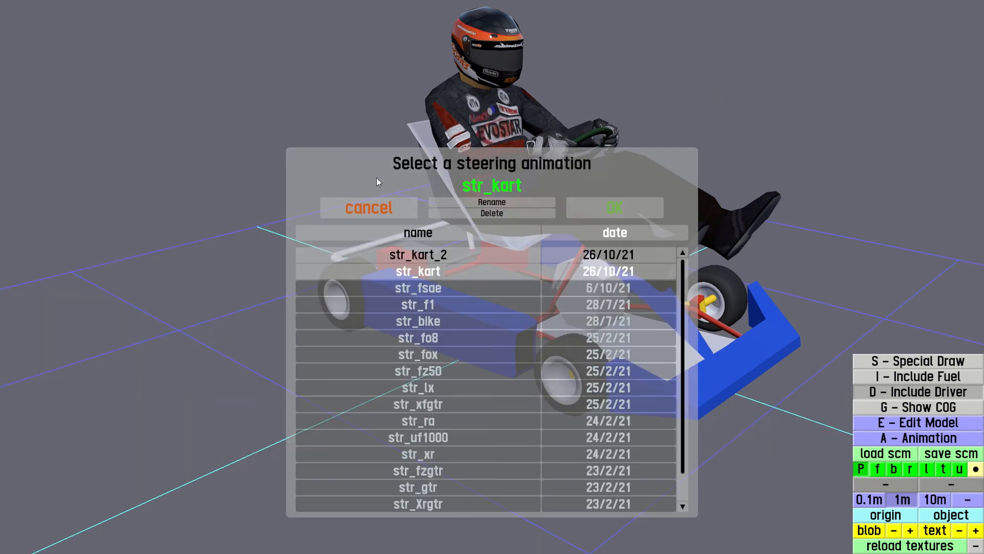
left_click(432, 255)
left_click(634, 210)
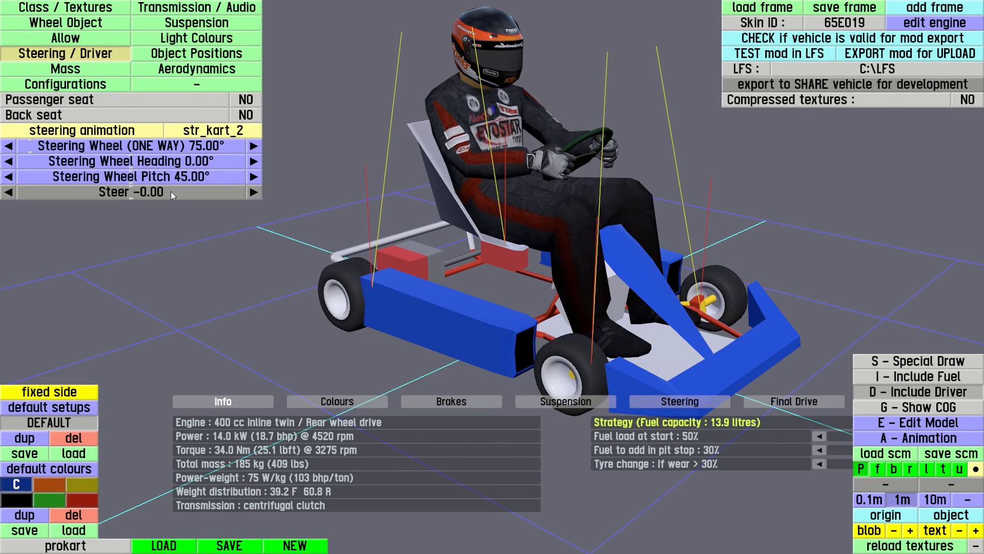
Vary the Steer value to examine how the driver's arms move with the steering wheel
left_click_drag(171, 191, 207, 190)
right_click_drag(540, 208, 548, 212)
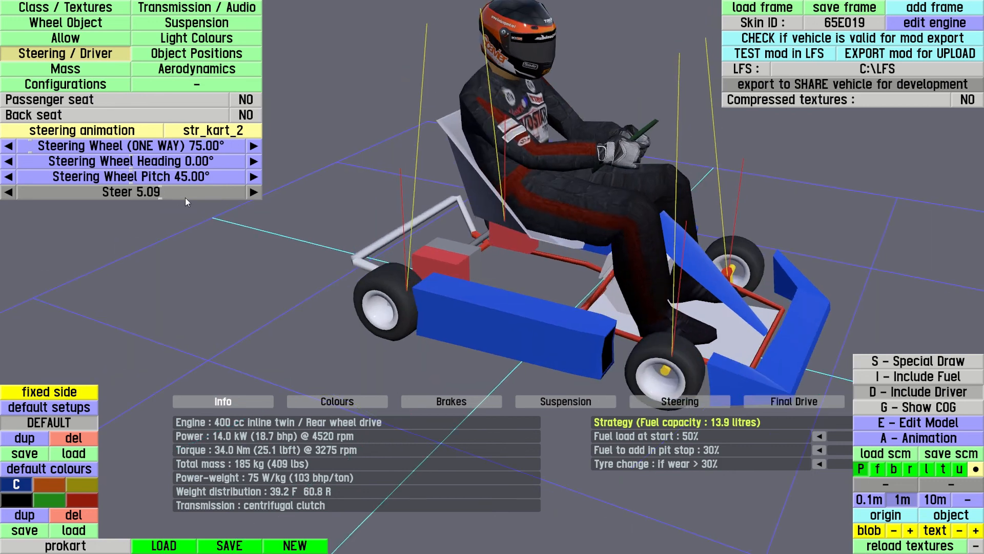
left_click_drag(186, 192, 160, 207)
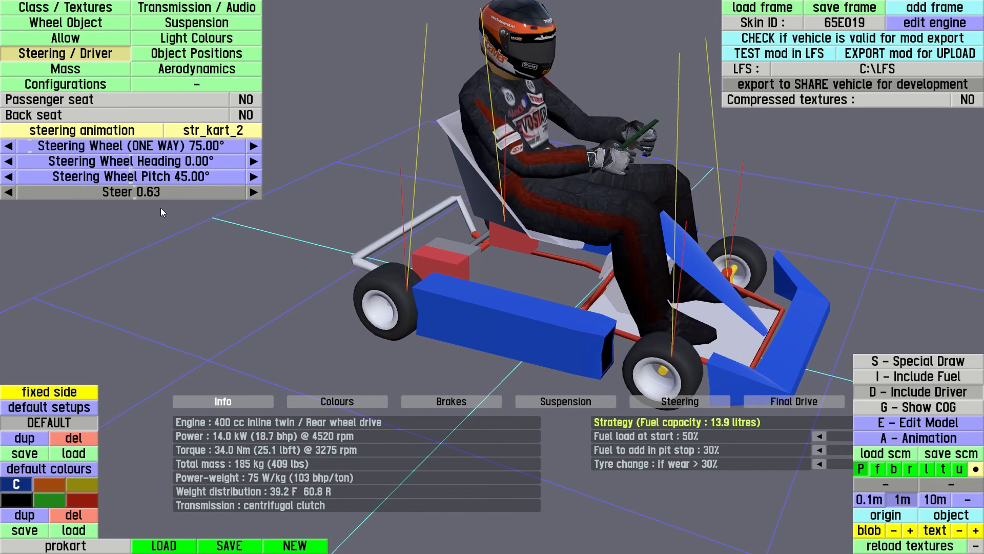